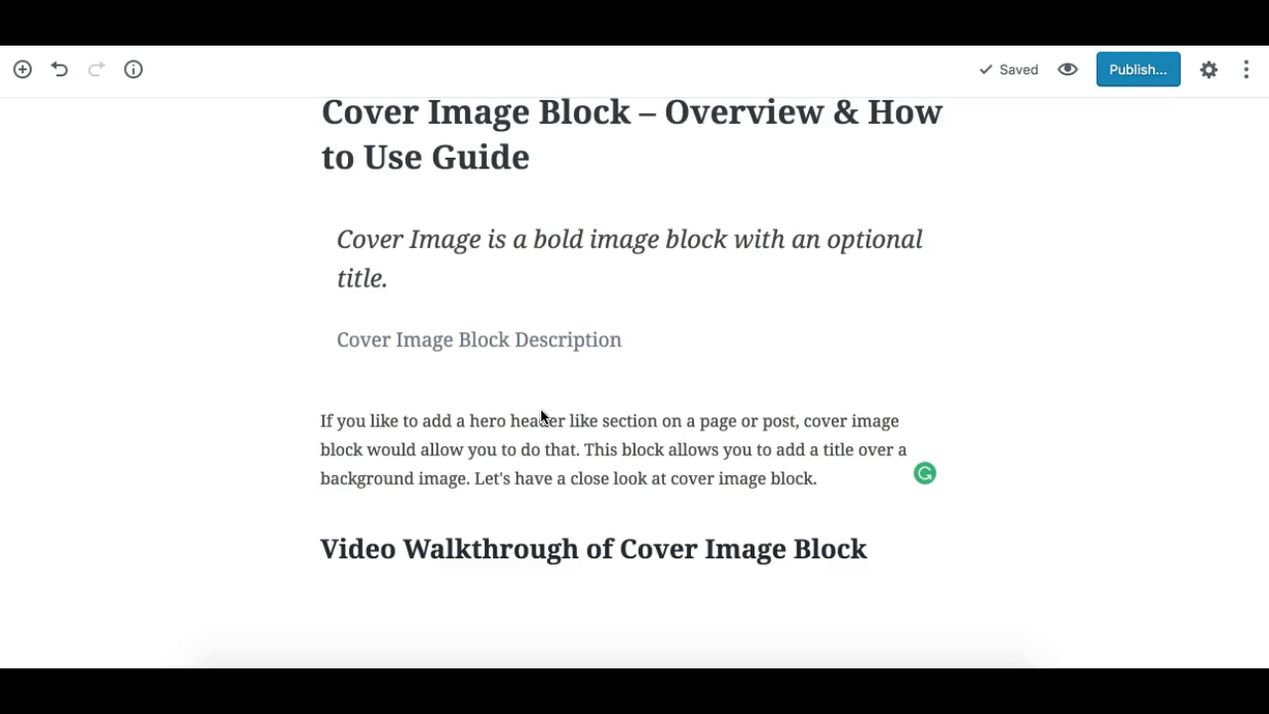
scroll(605, 493, "down", 5)
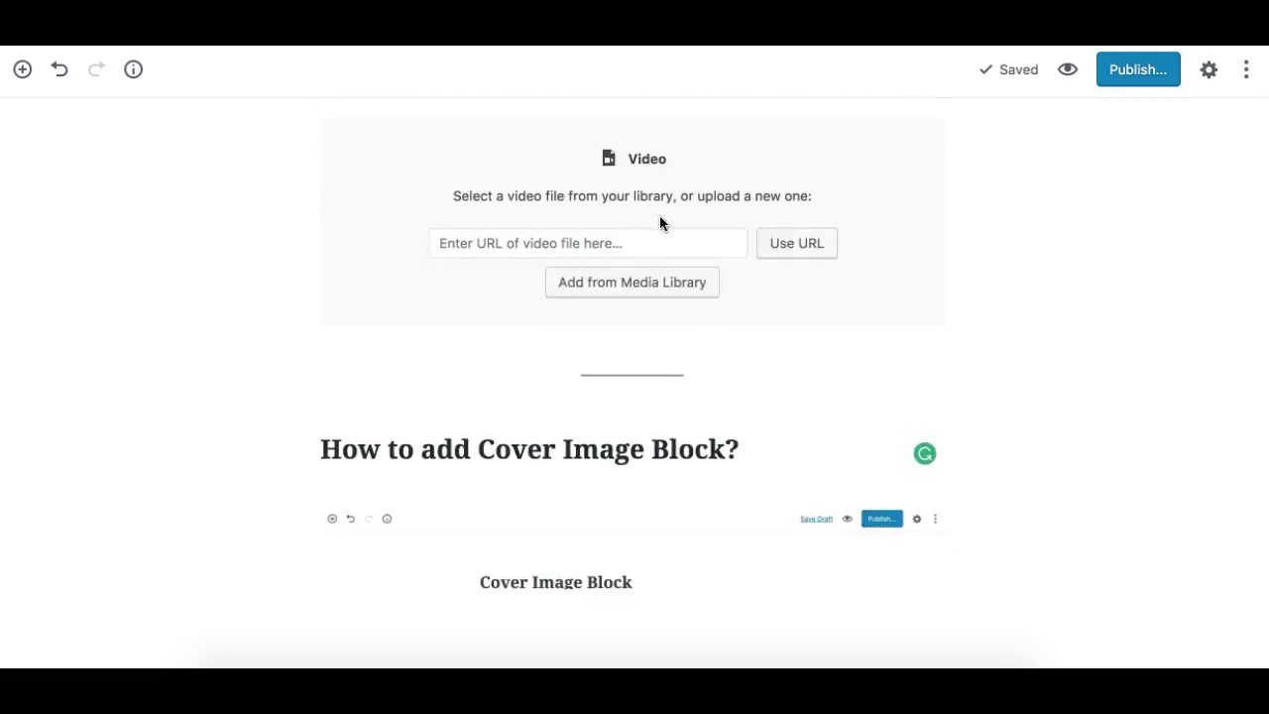
scroll(645, 235, "up", 3)
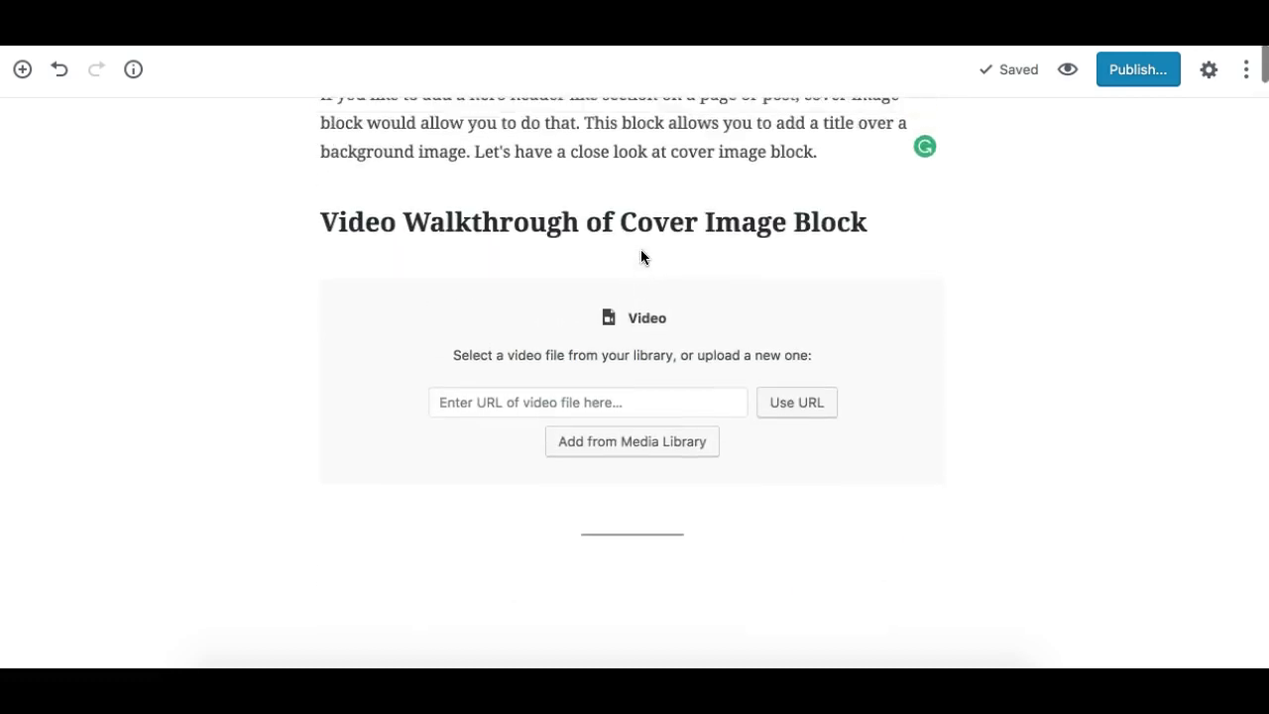
scroll(641, 251, "down", 3)
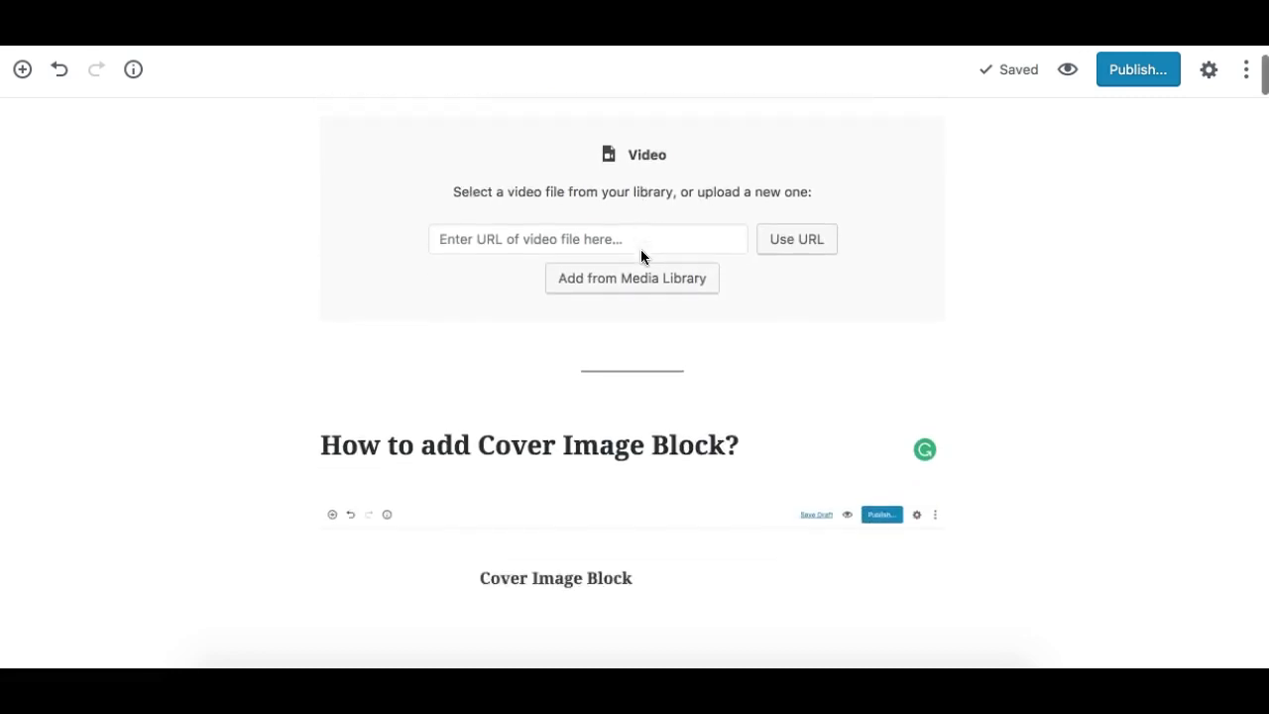
scroll(641, 255, "down", 4)
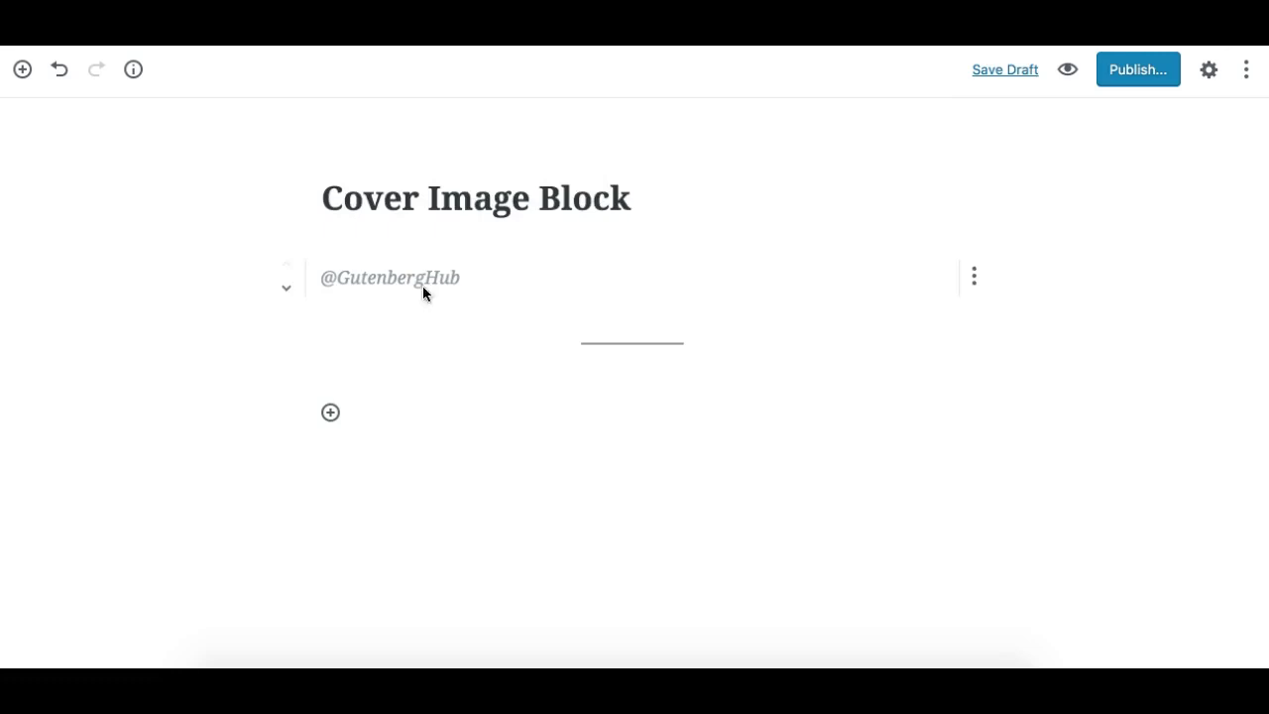
Insert a Cover Image block below the separator by searching the block library for "cover", and remove that block again.
mouse_move(354, 412)
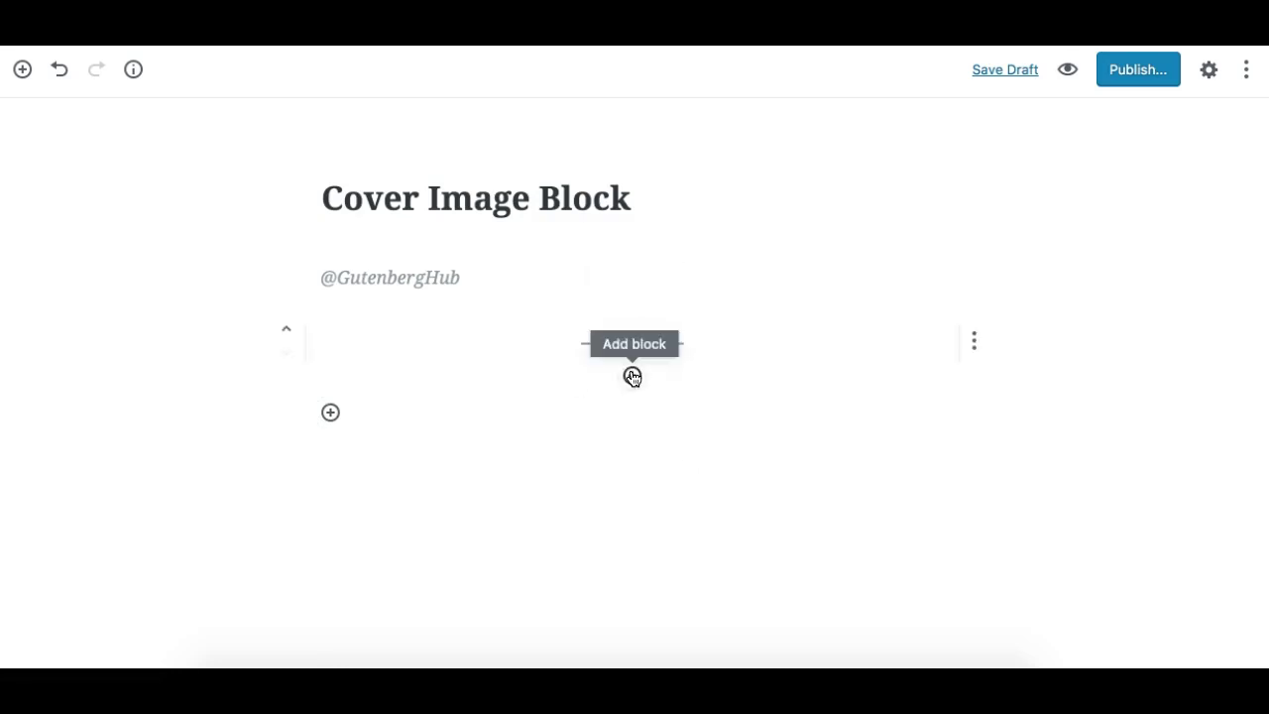
left_click(23, 71)
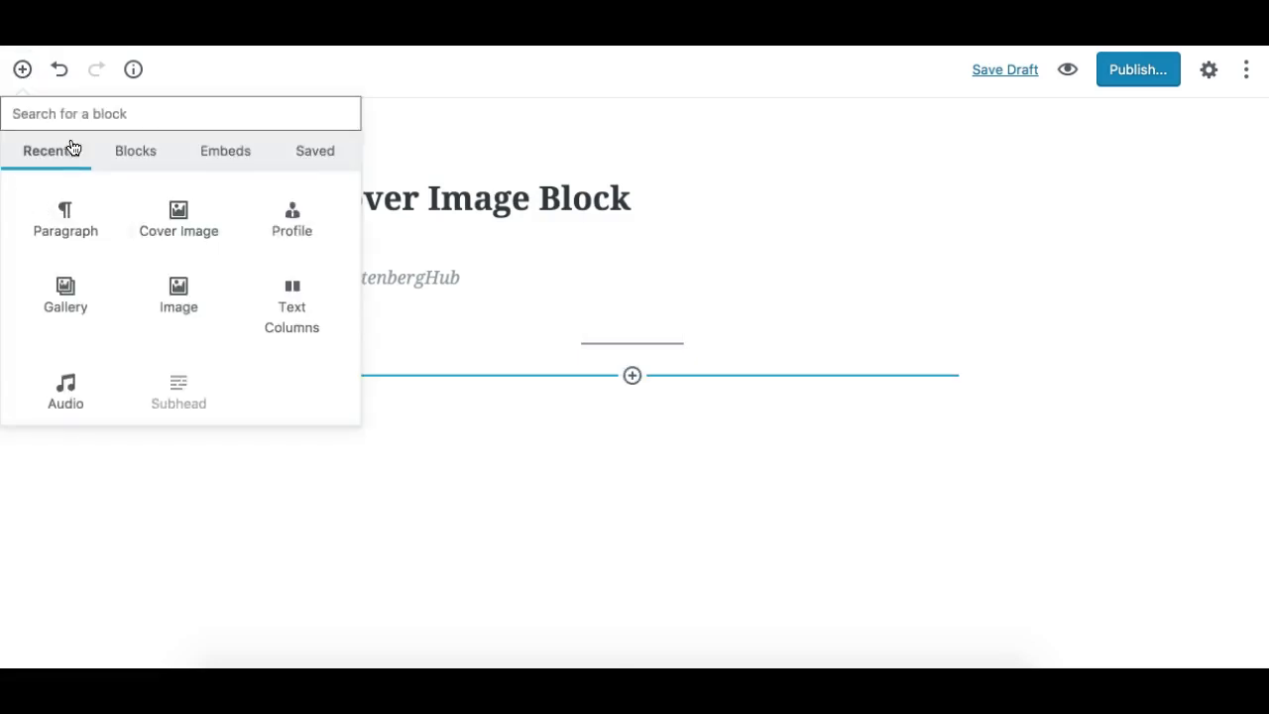
type("cover")
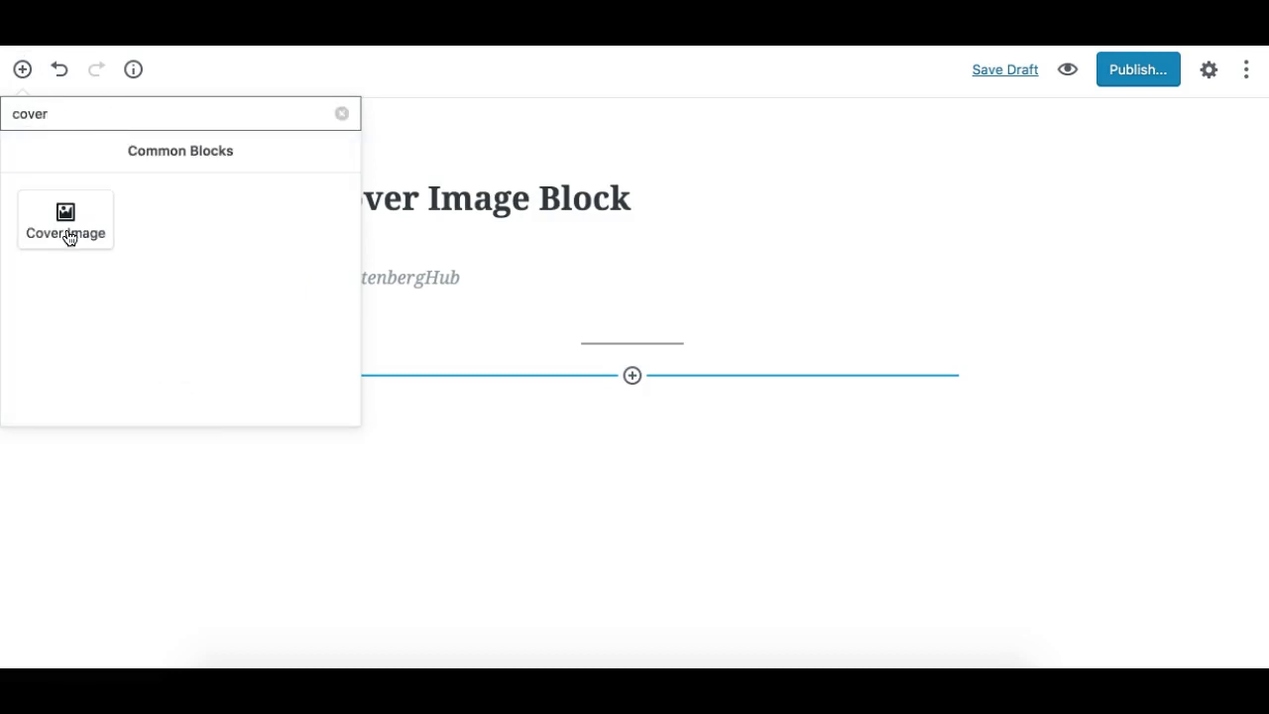
left_click(68, 234)
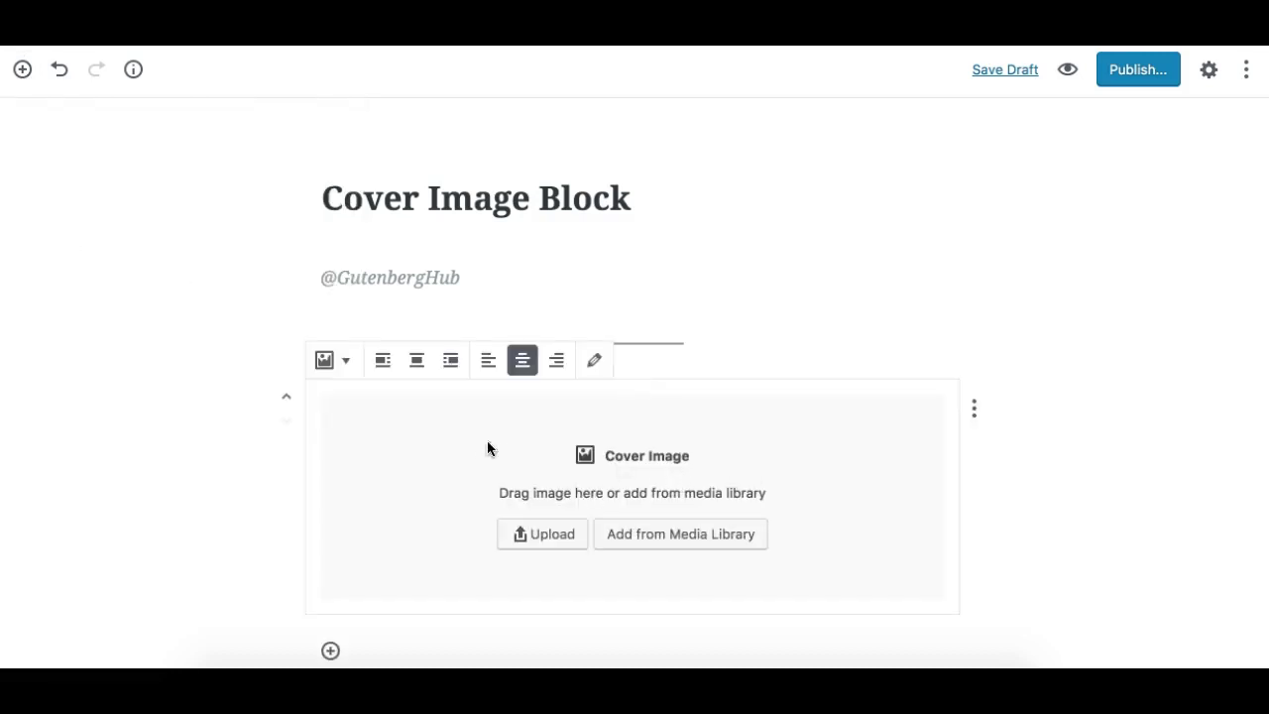
scroll(976, 418, "down", 1)
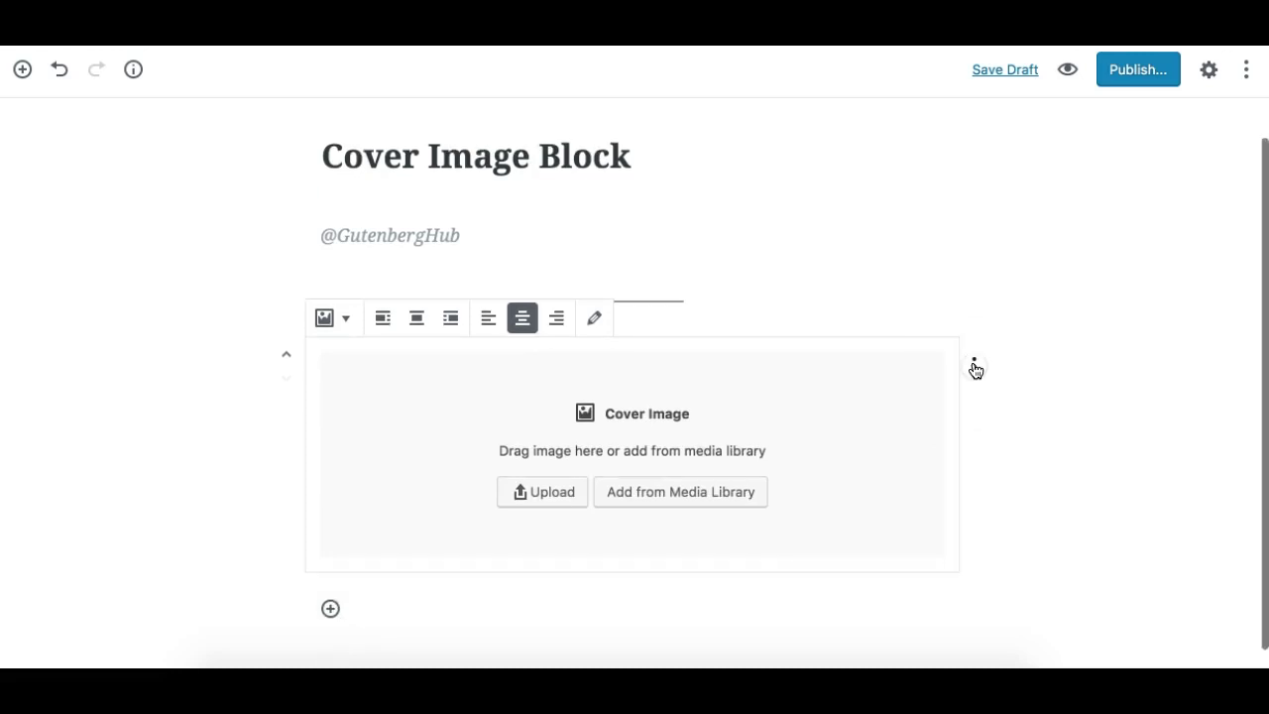
left_click(975, 367)
left_click(851, 484)
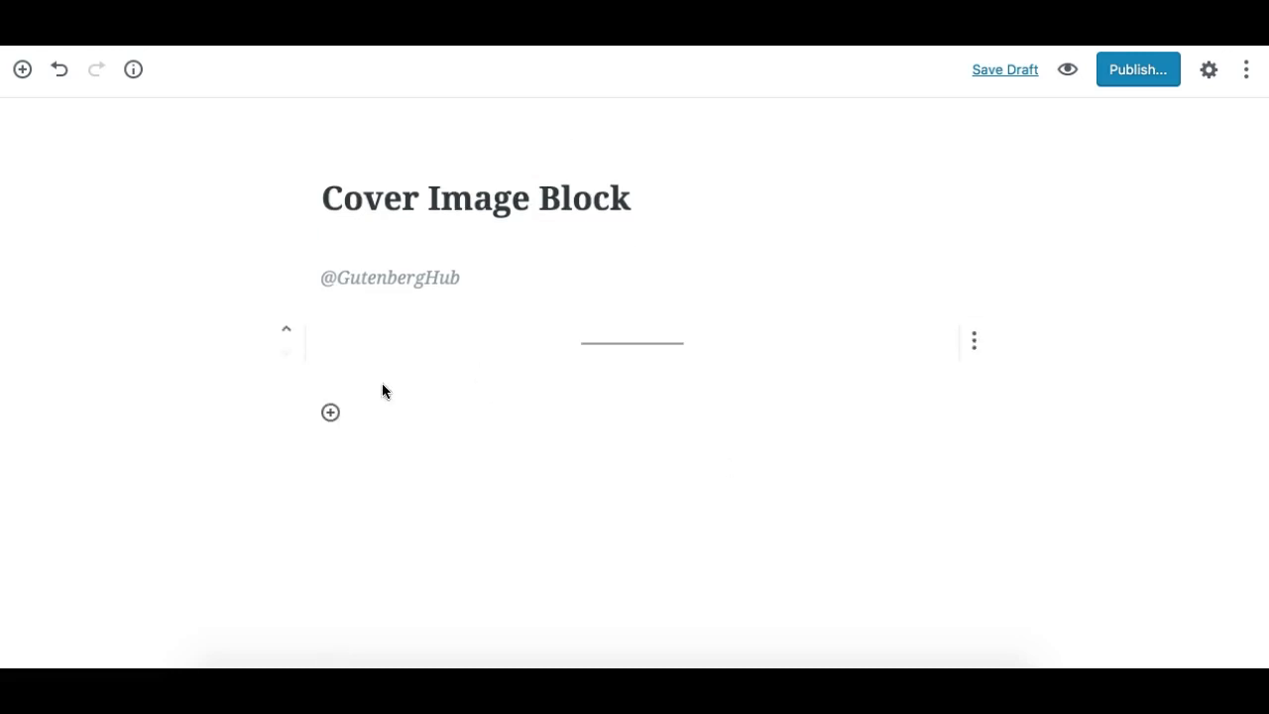
Insert a Cover Image block in the empty paragraph below the separator with the inline command "/cover".
left_click(407, 417)
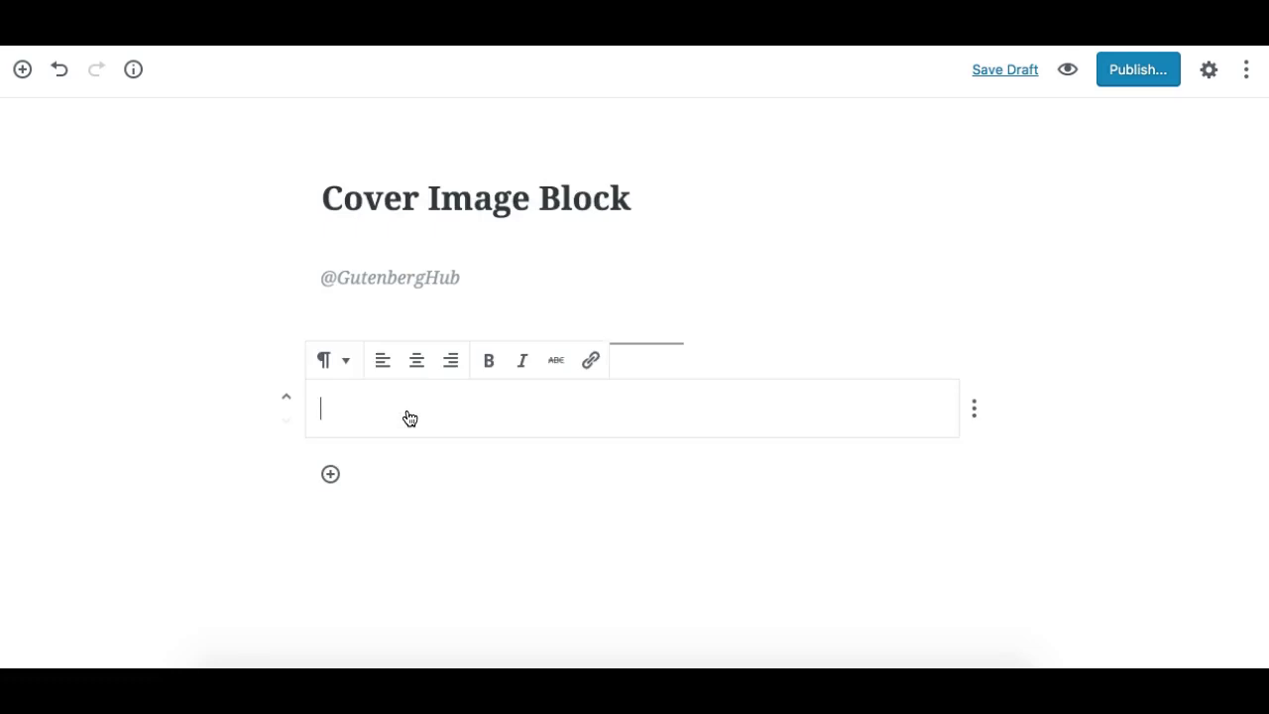
type("/")
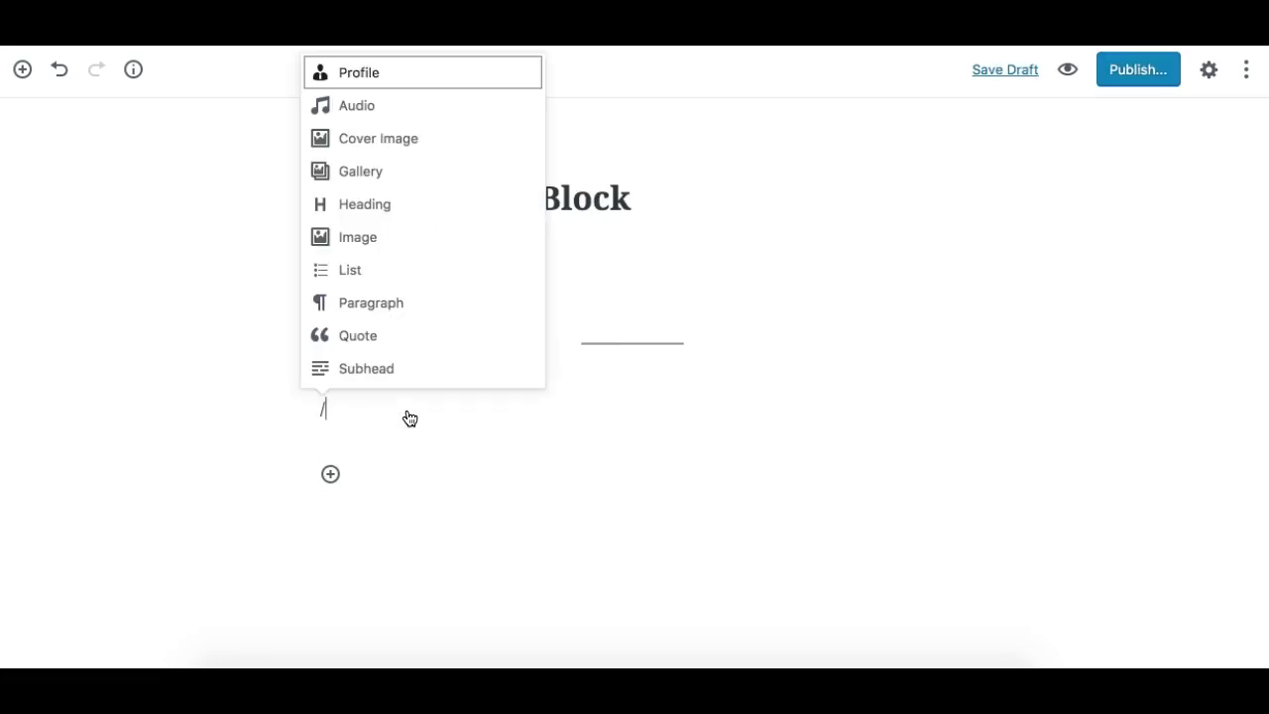
type("cover")
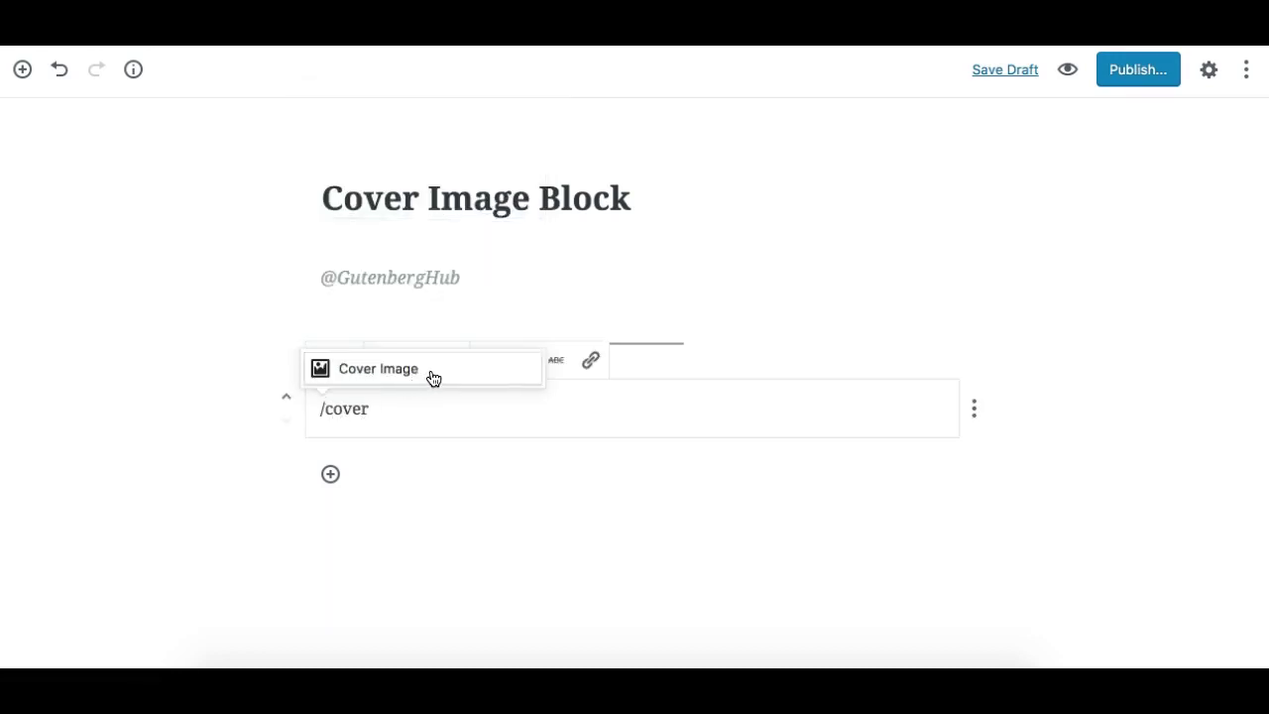
left_click(428, 373)
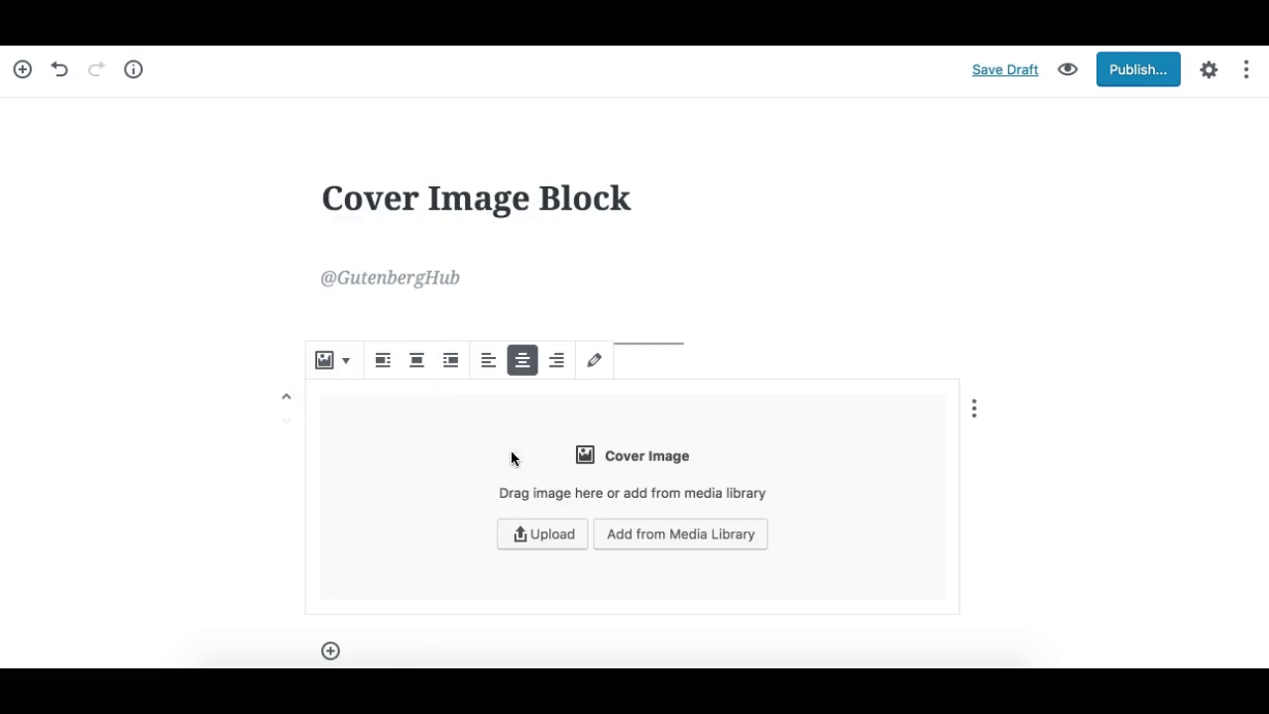
Look at the media library and the local upload file list as image sources, closing both without choosing an image.
scroll(459, 476, "down", 1)
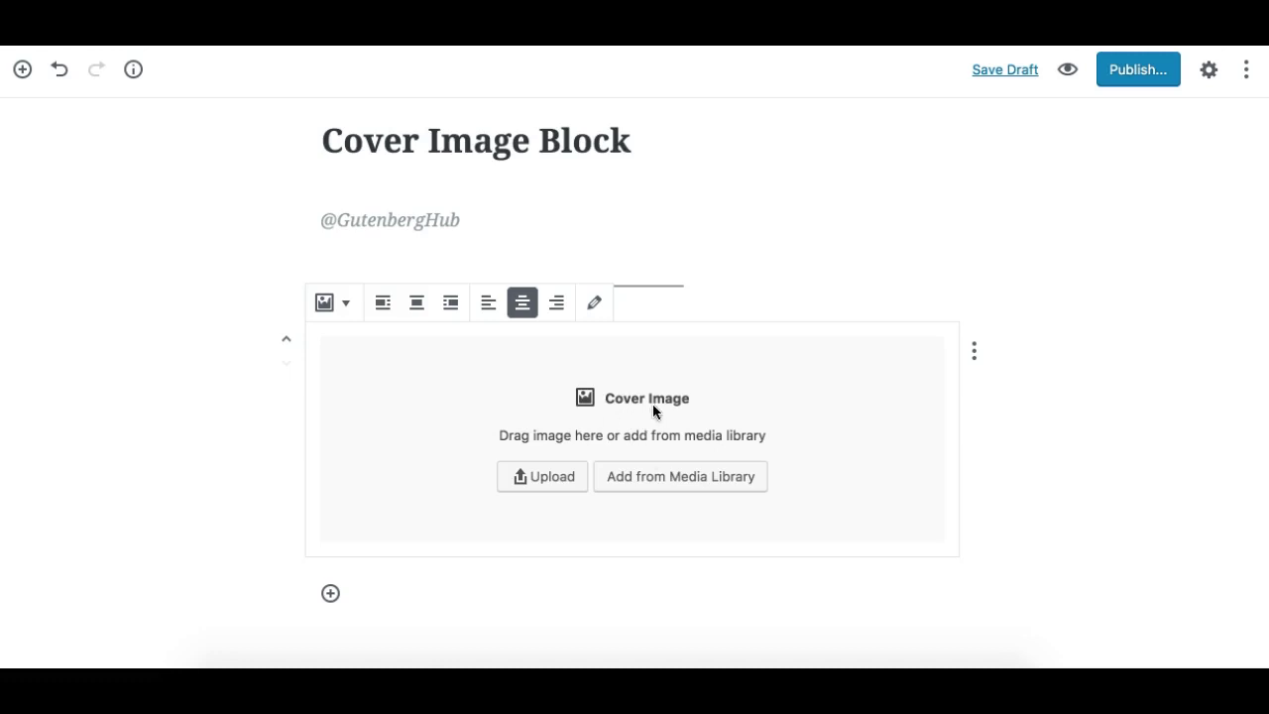
left_click(665, 477)
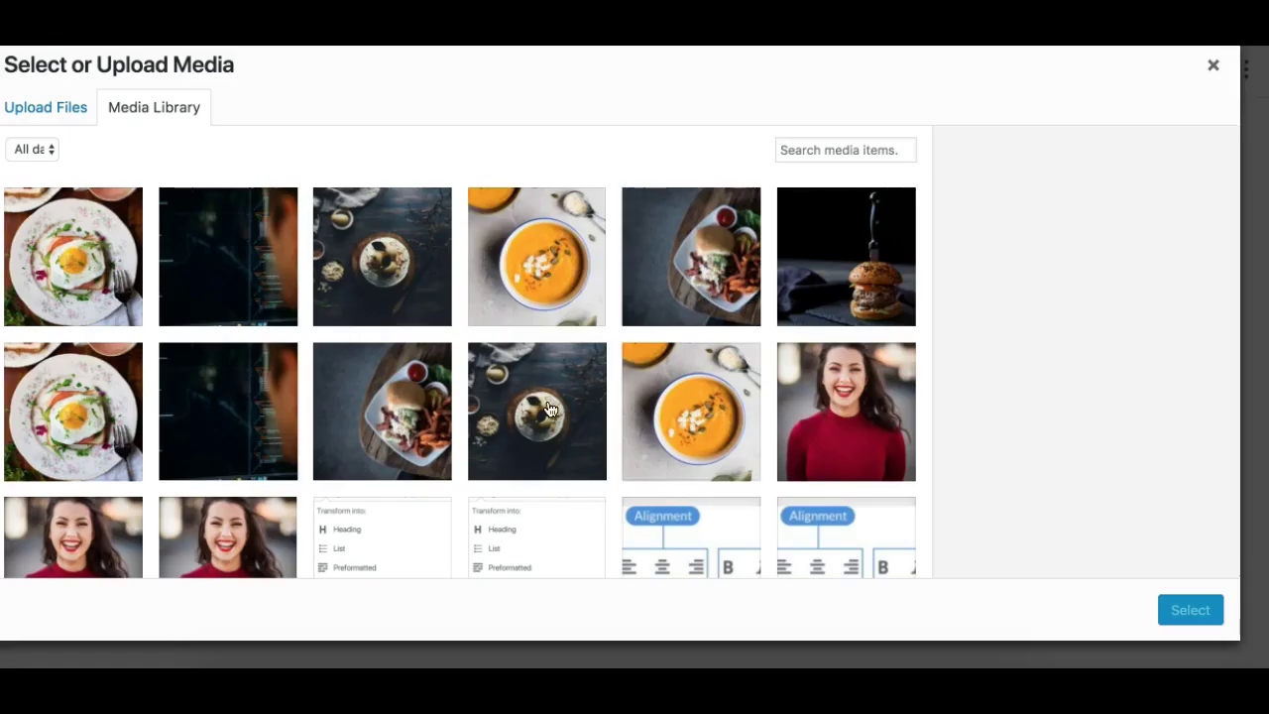
left_click(1213, 65)
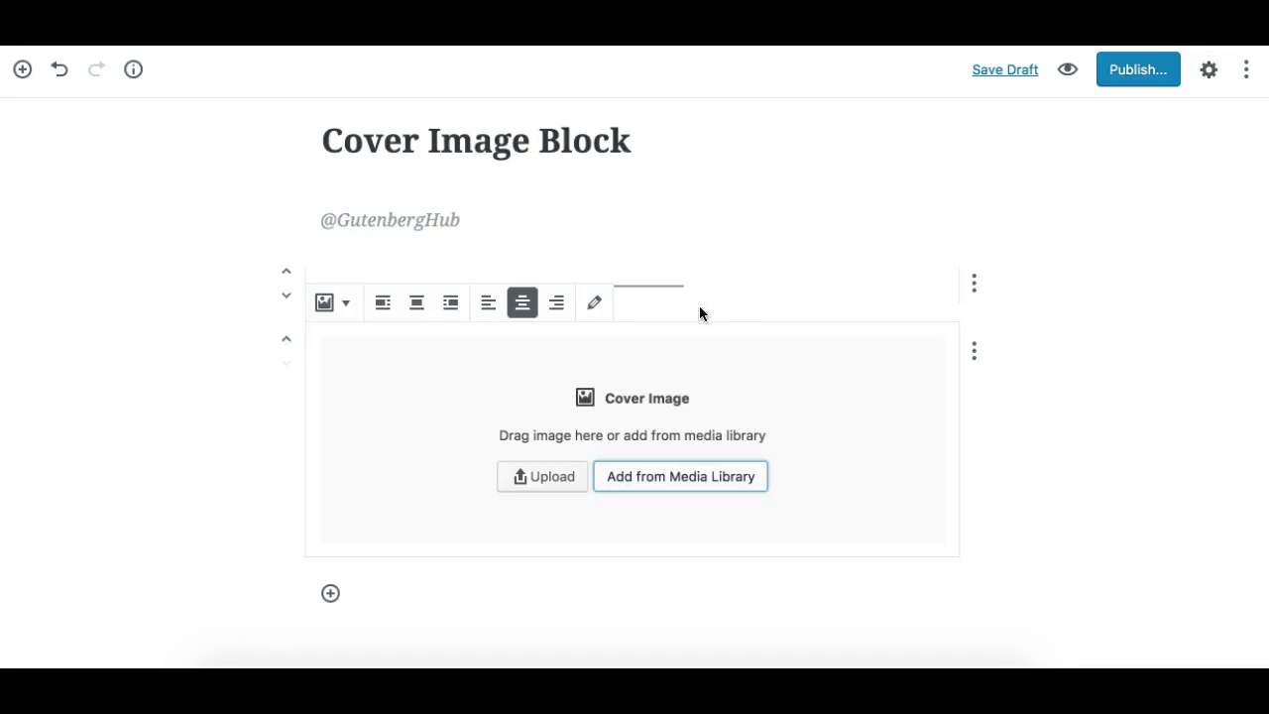
left_click(517, 484)
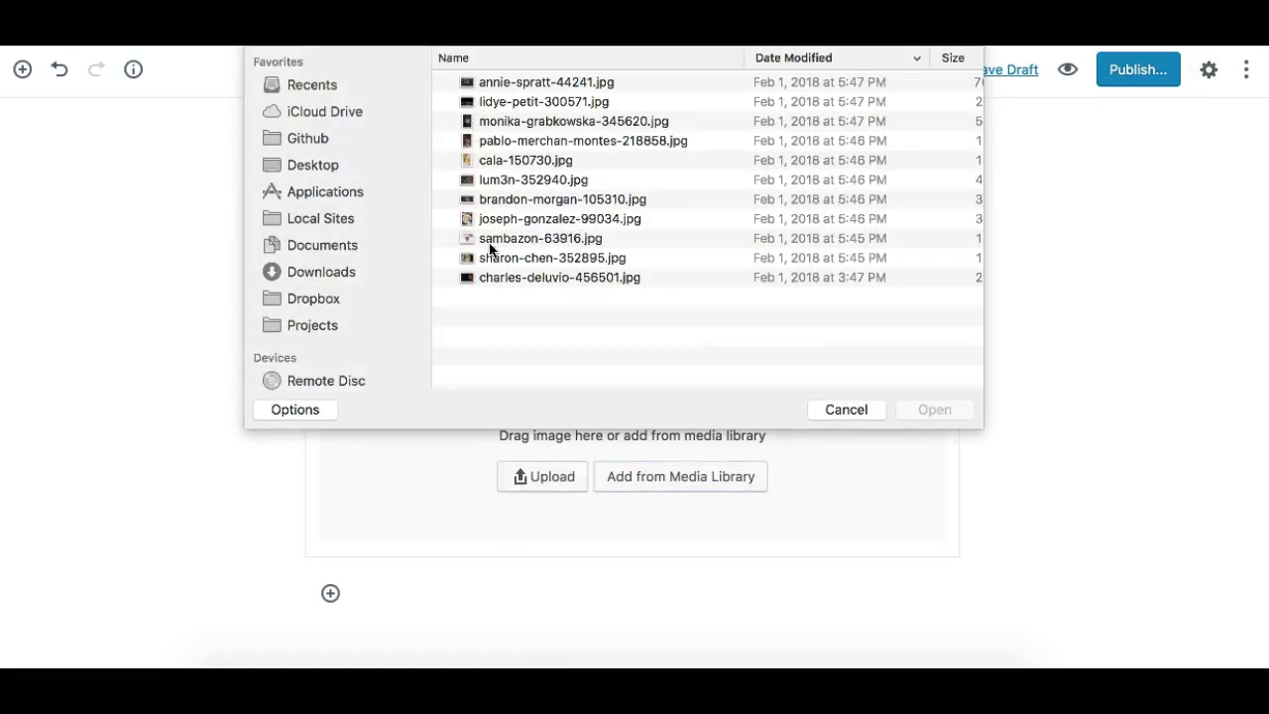
left_click(836, 411)
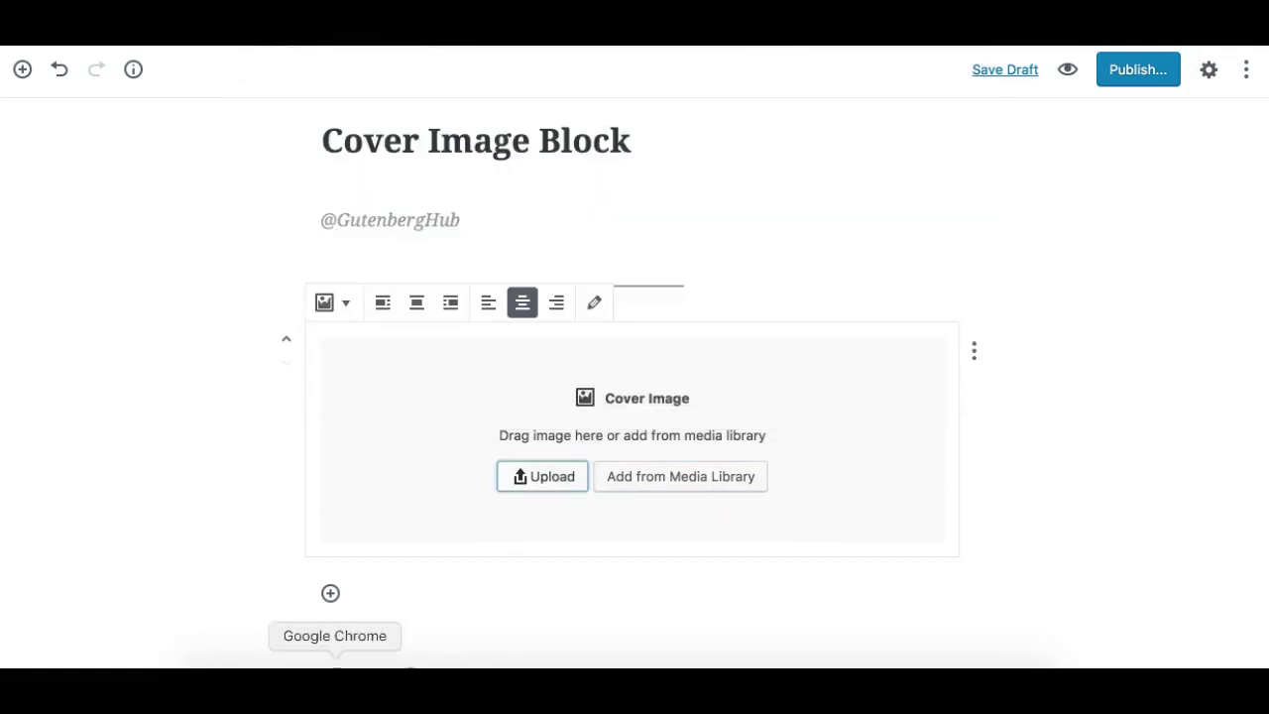
Switch to the Finder folder Dummy Images and place its burger photo into the Cover Image block.
left_click(220, 664)
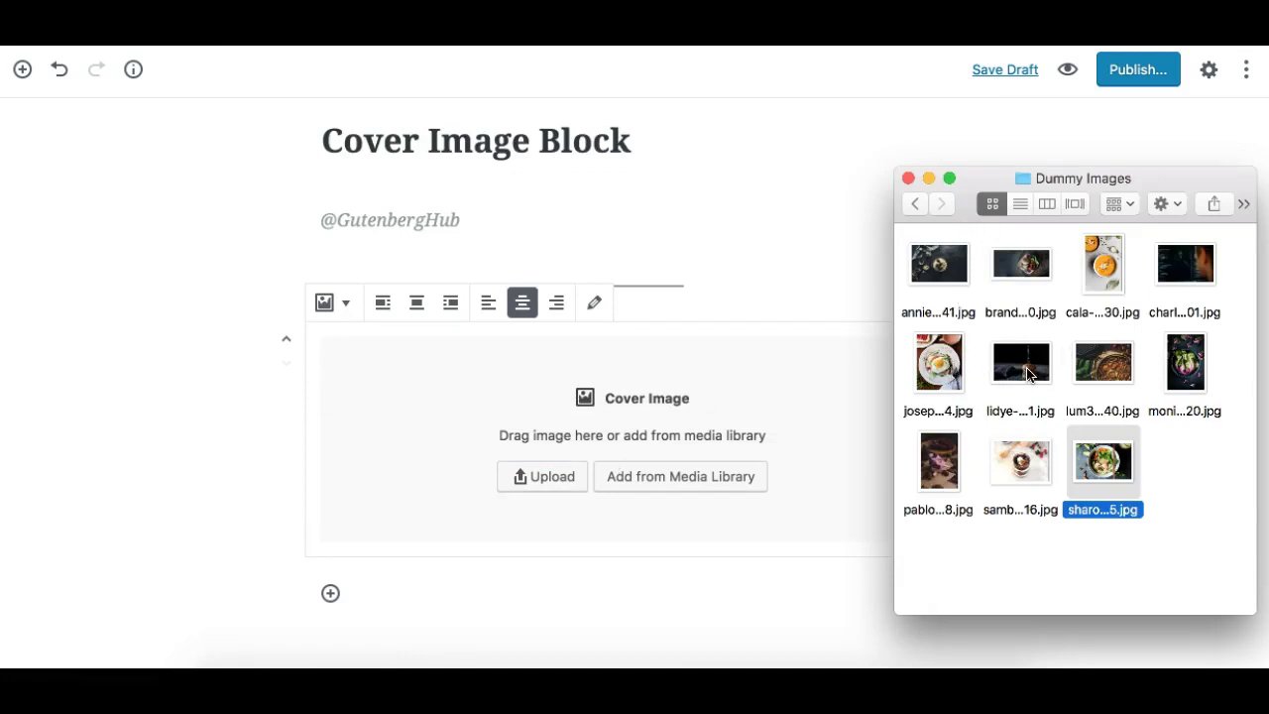
left_click_drag(1024, 373, 722, 439)
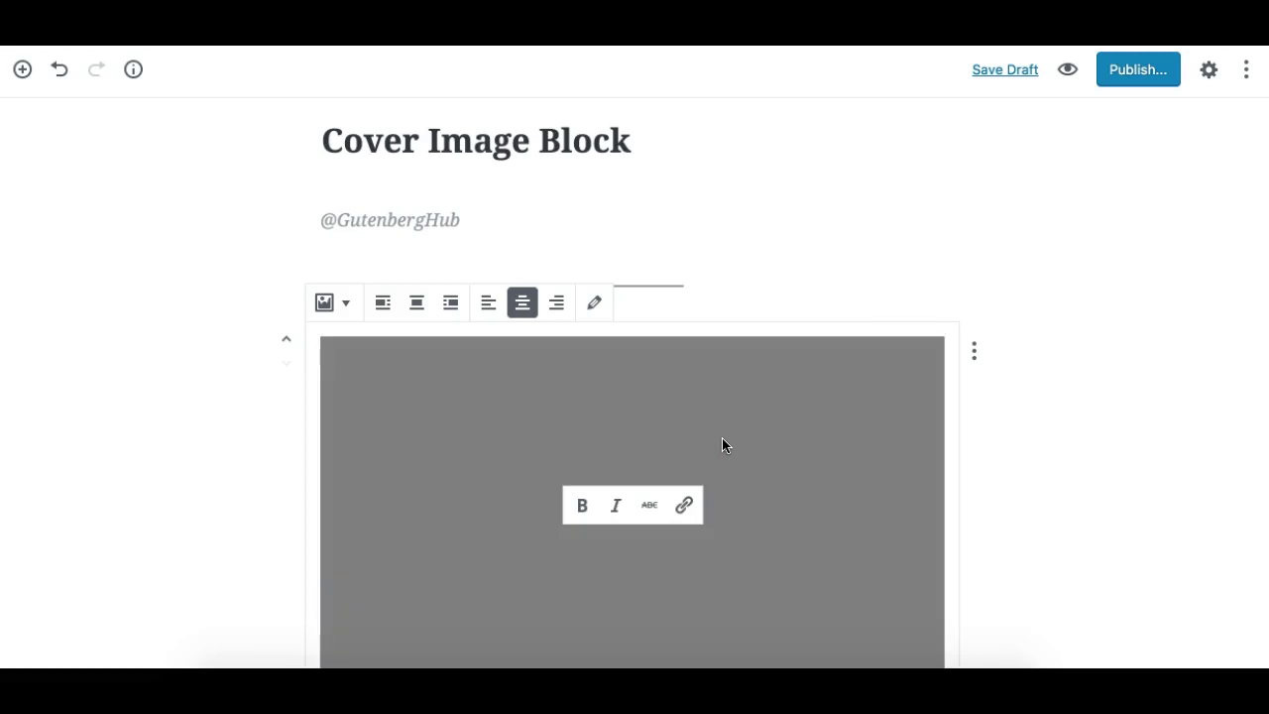
scroll(722, 438, "down", 3)
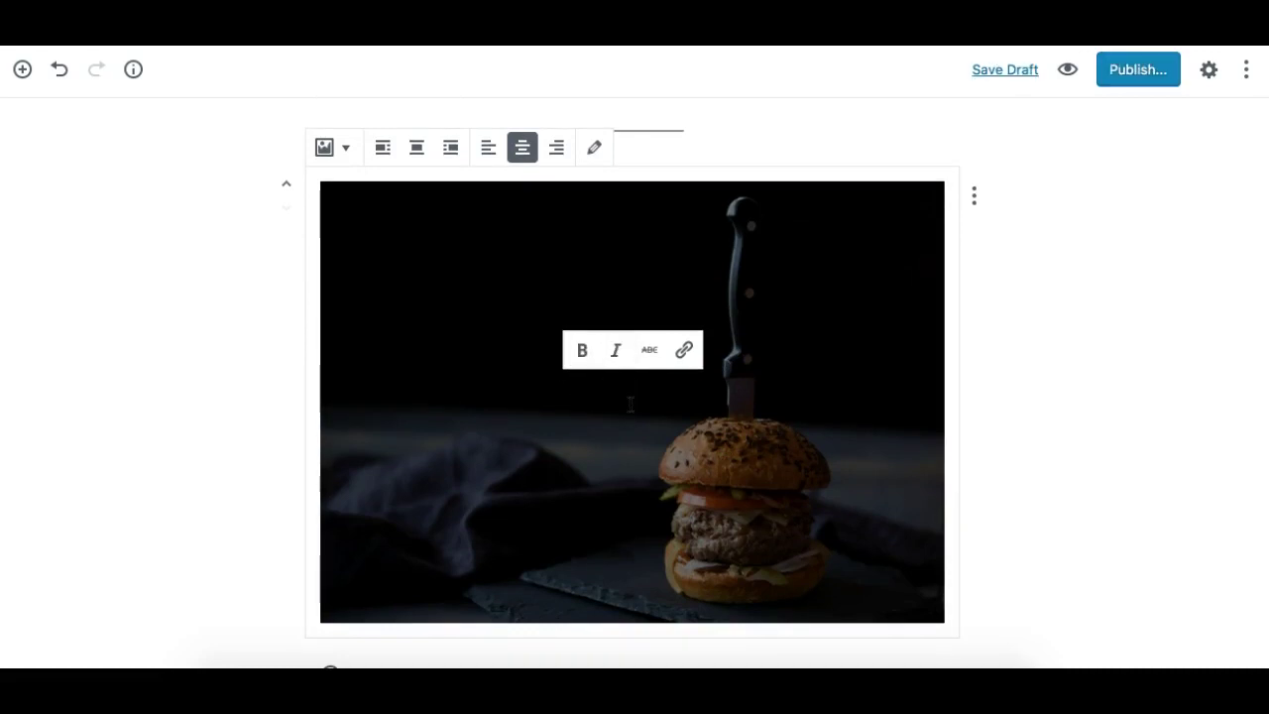
Enter the cover image title on two lines, "Gutenberg" above "Block Recipe".
type("Gutenberg")
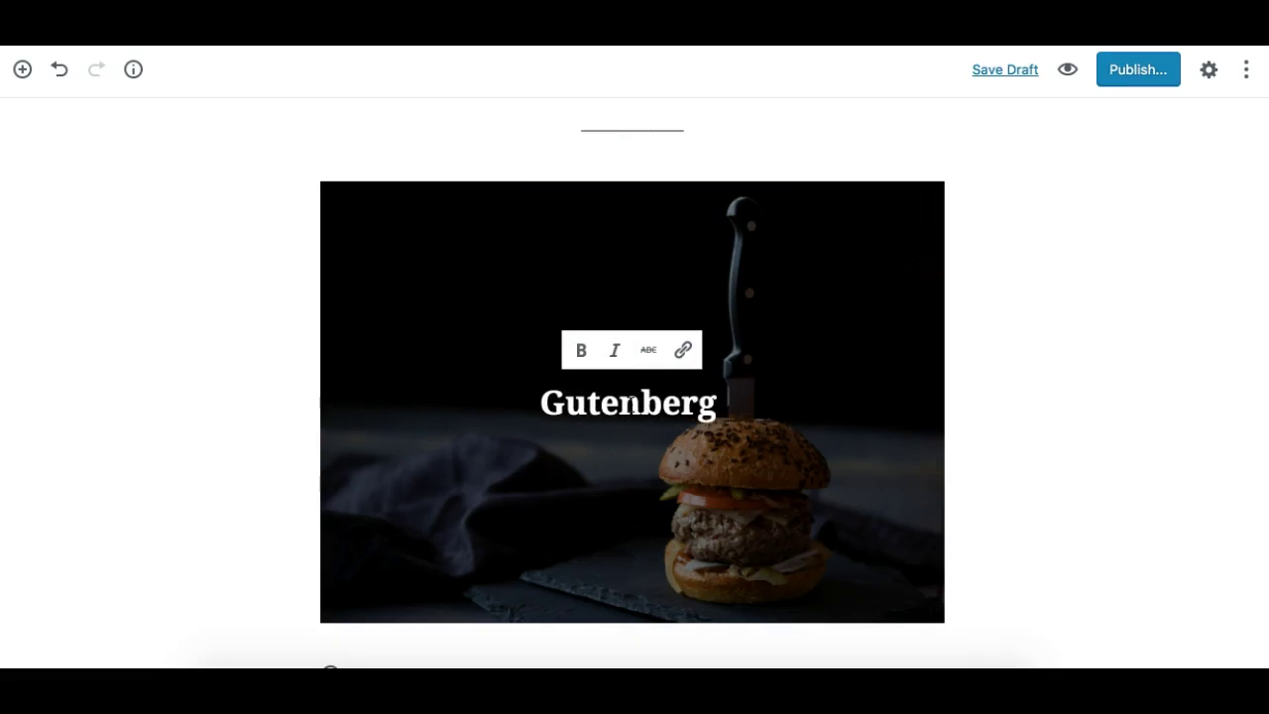
key("Return")
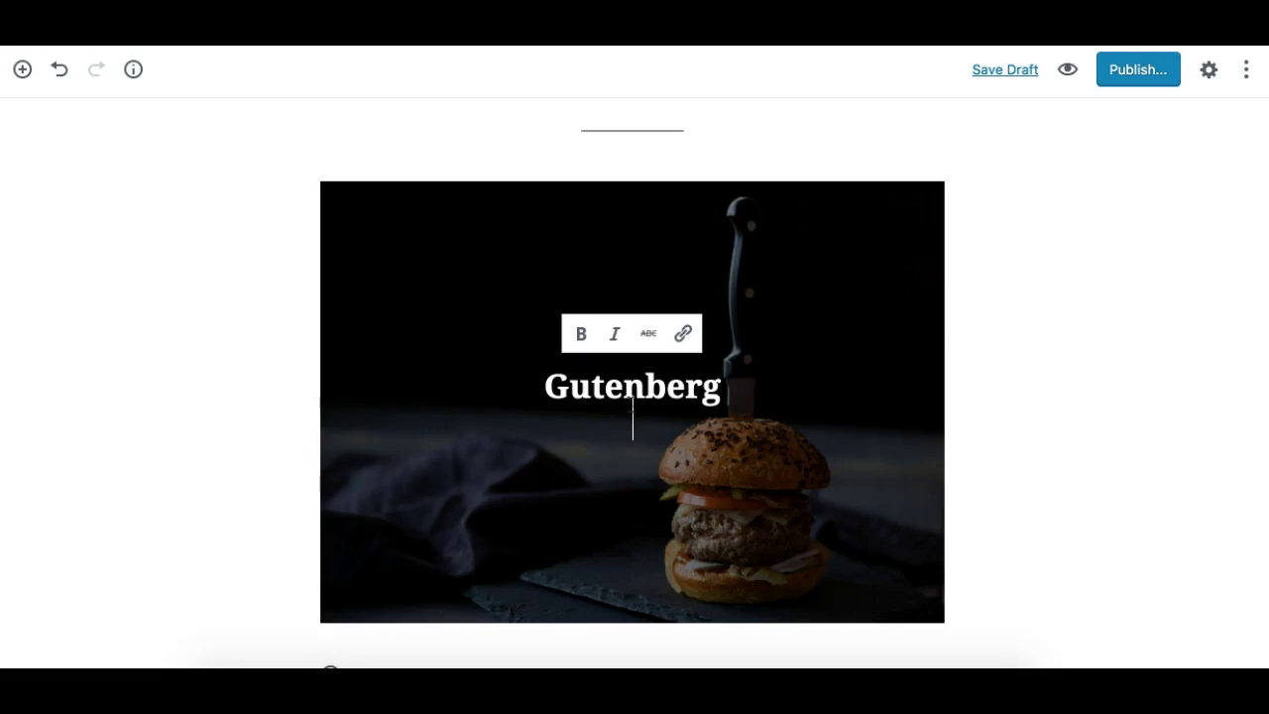
type("Block ")
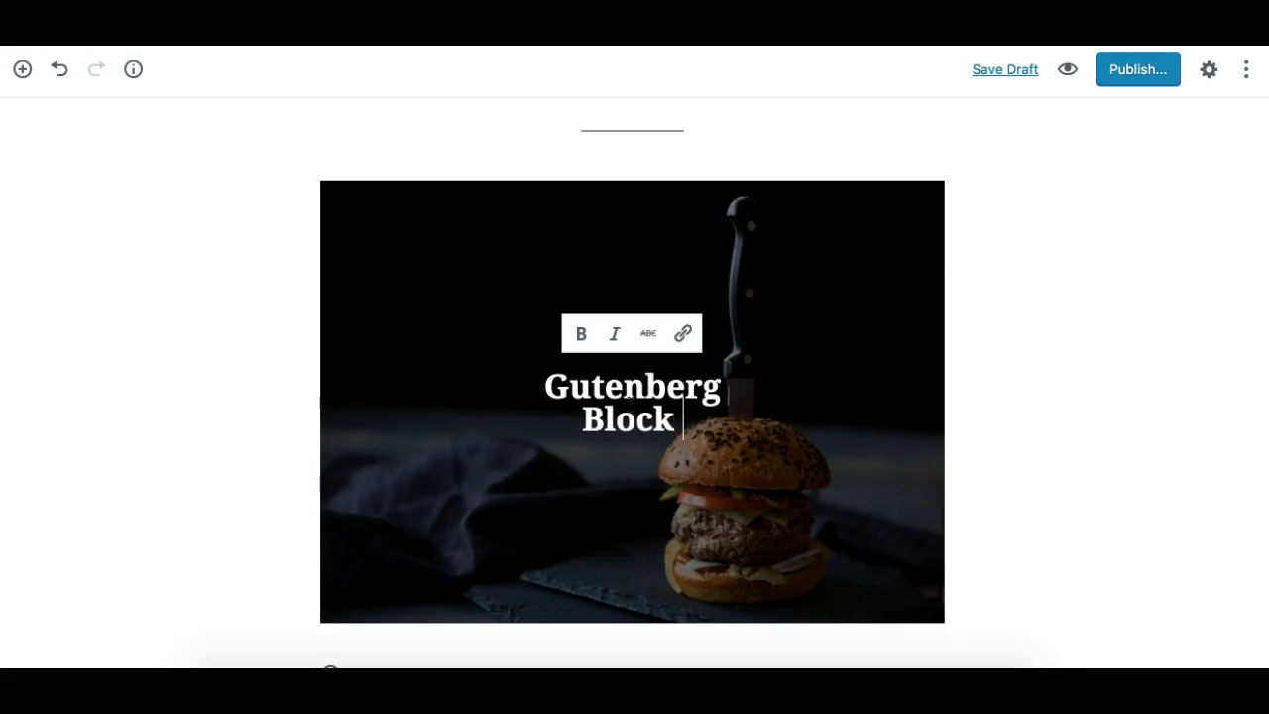
type("Recipe")
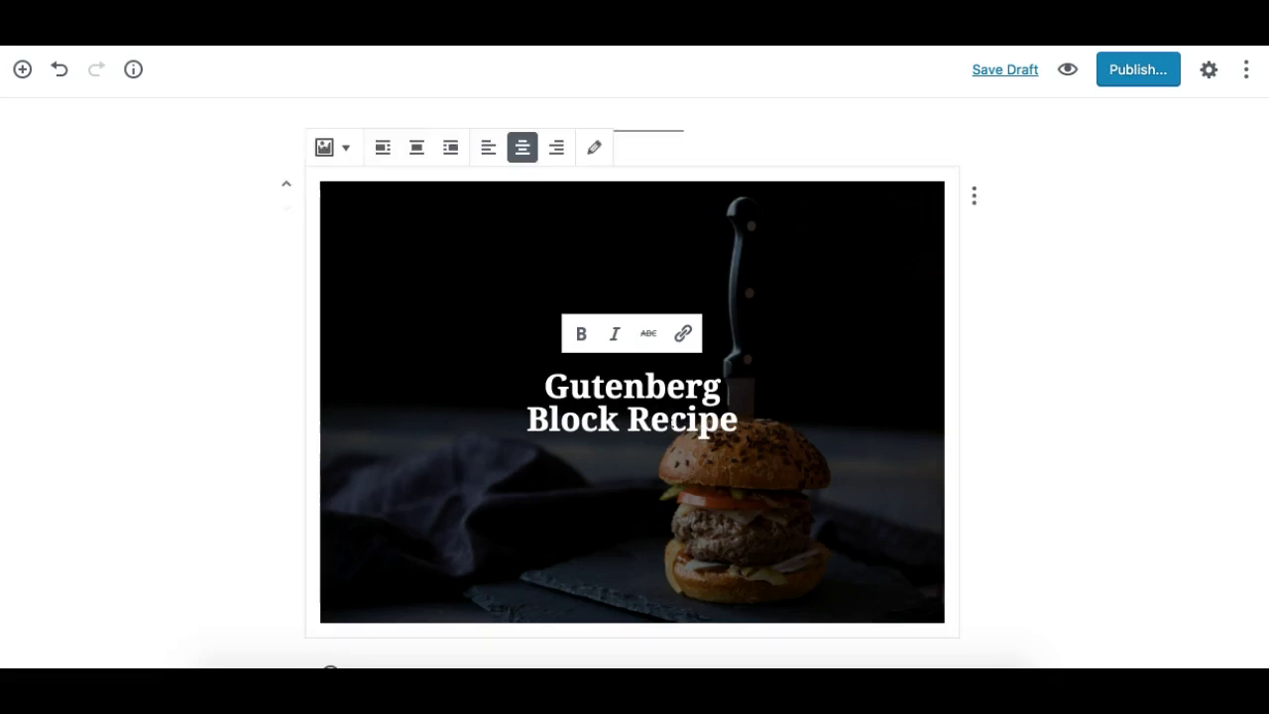
Try bold formatting on the word "Gutenberg" in the cover title and make it italic instead.
scroll(532, 428, "up", 1)
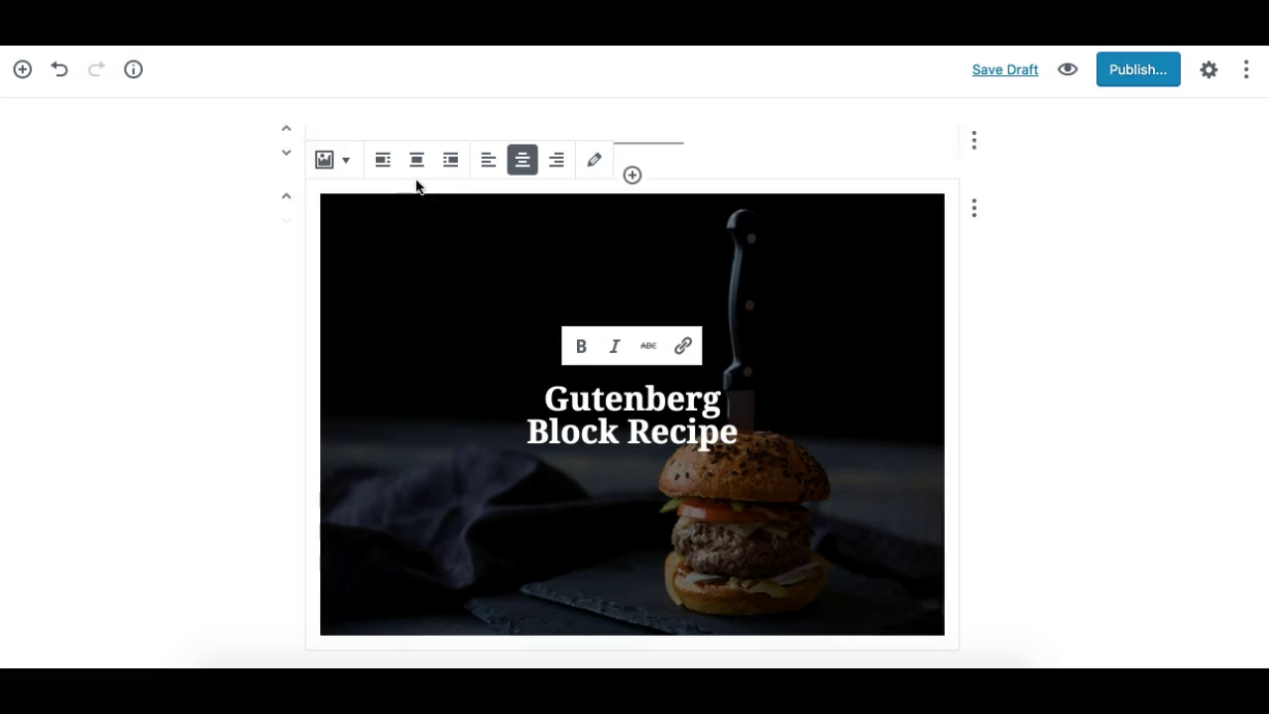
key("super+Up")
left_click_drag(544, 399, 702, 399)
left_click(545, 399)
left_click_drag(544, 398, 721, 399)
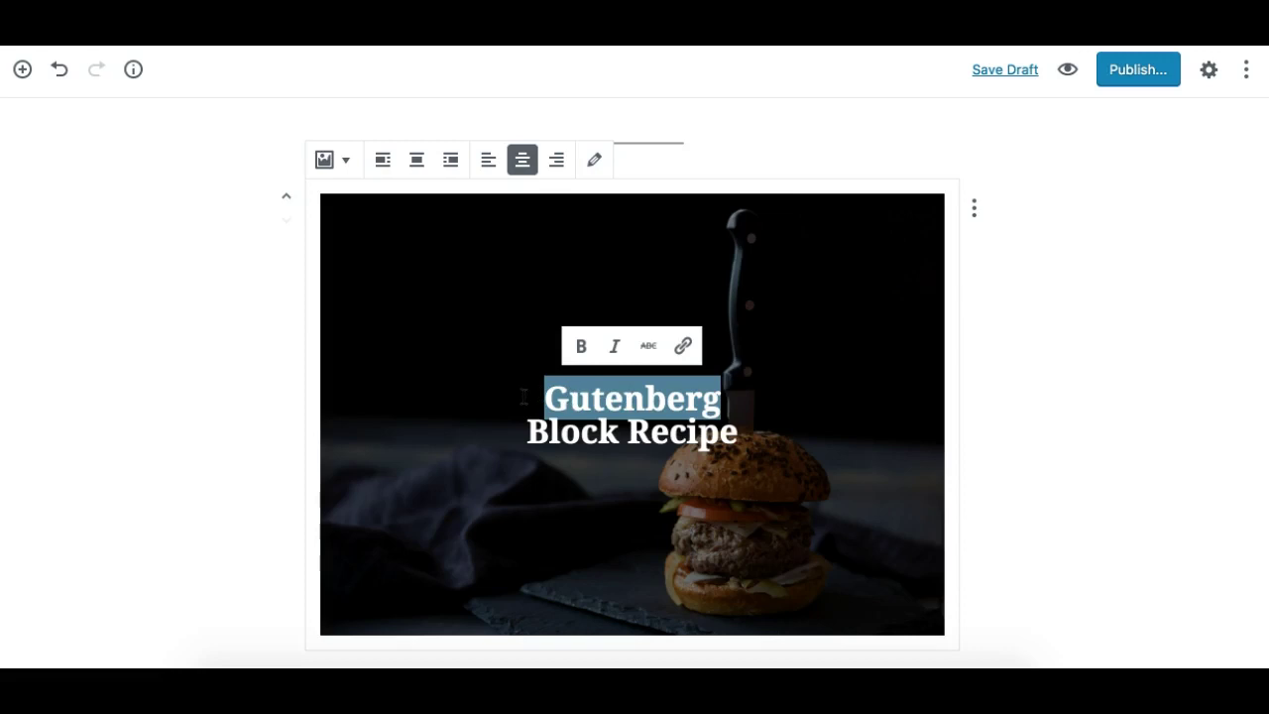
left_click(584, 346)
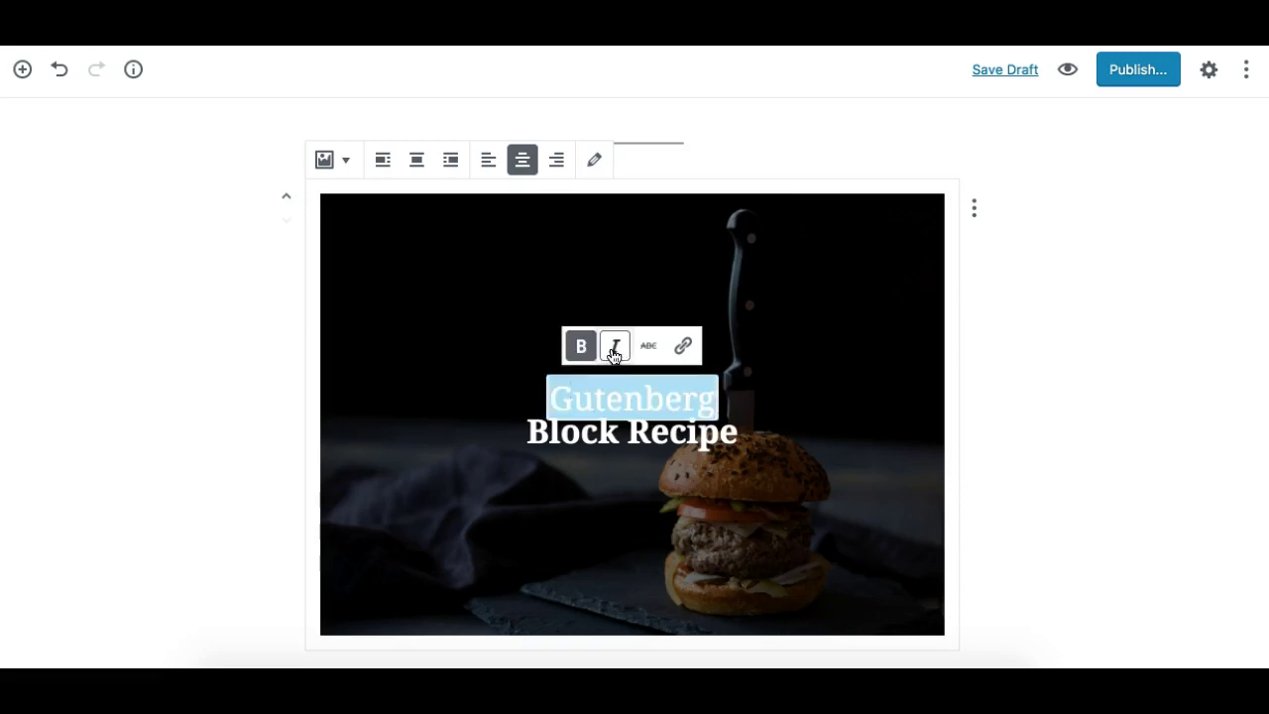
left_click(614, 353)
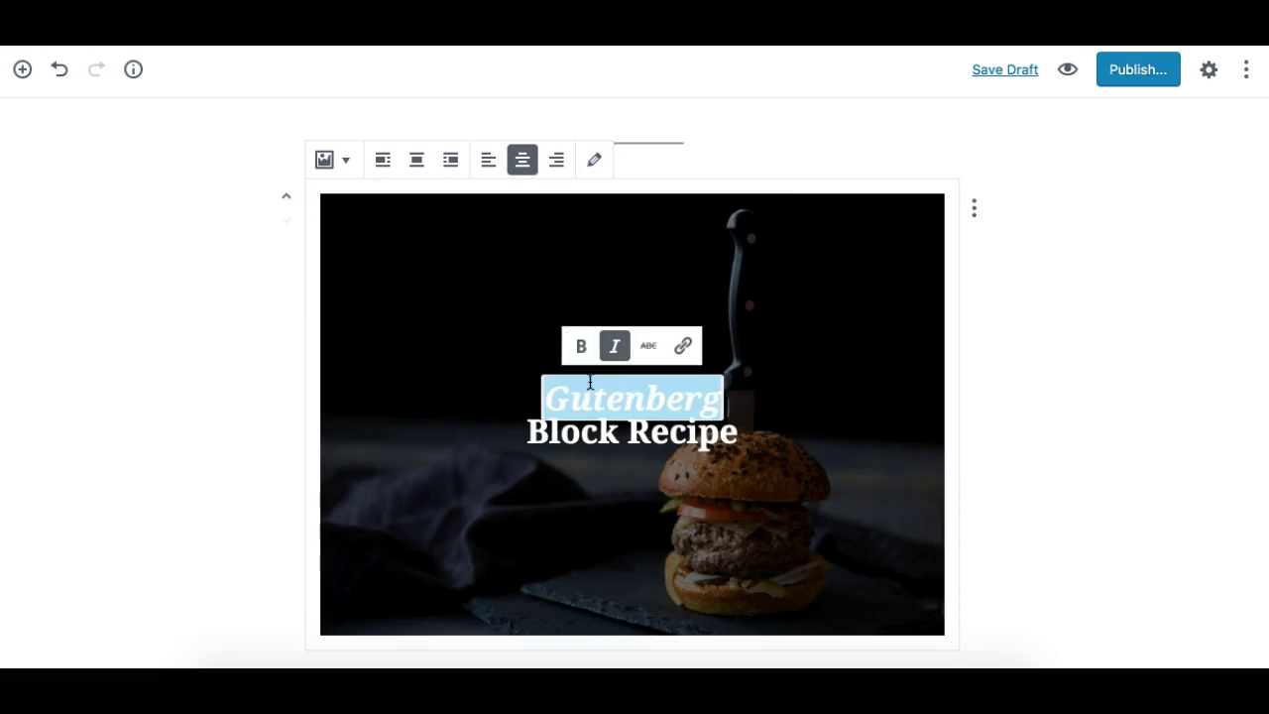
Apply strikethrough to the word "Block" in the cover title.
left_click(585, 435)
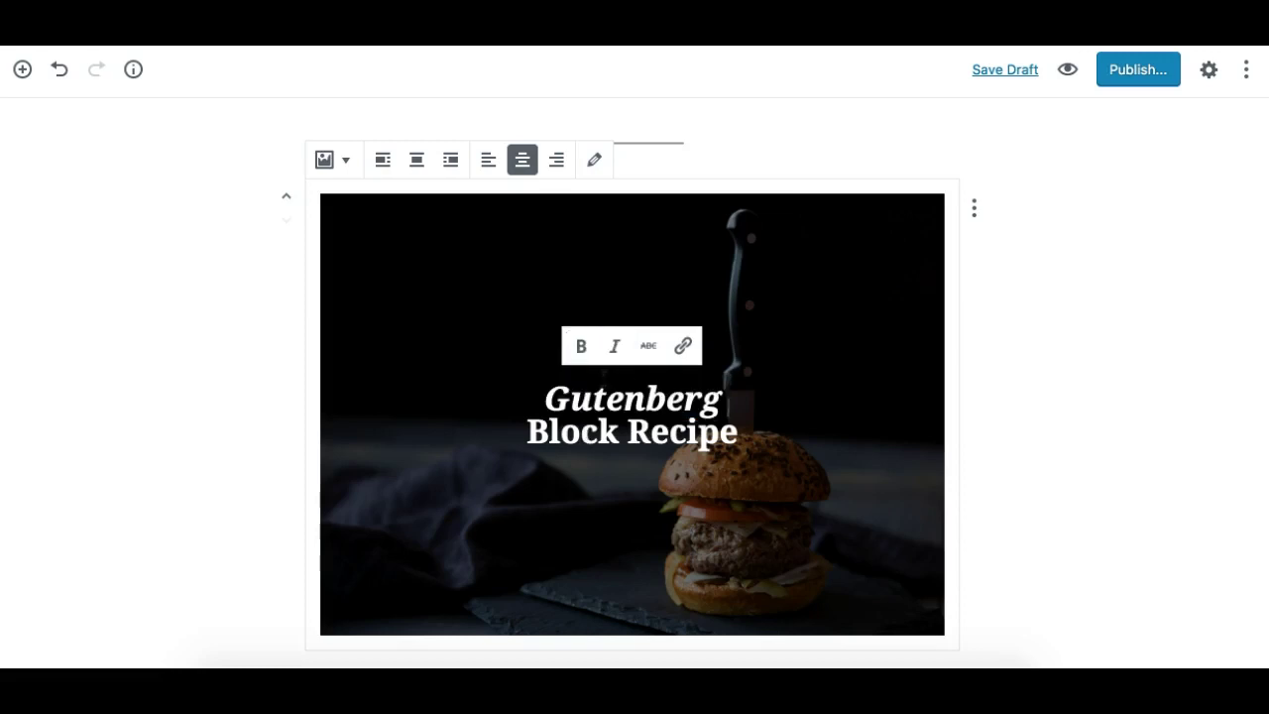
key("alt+Left")
key("alt+shift+Right")
left_click(643, 343)
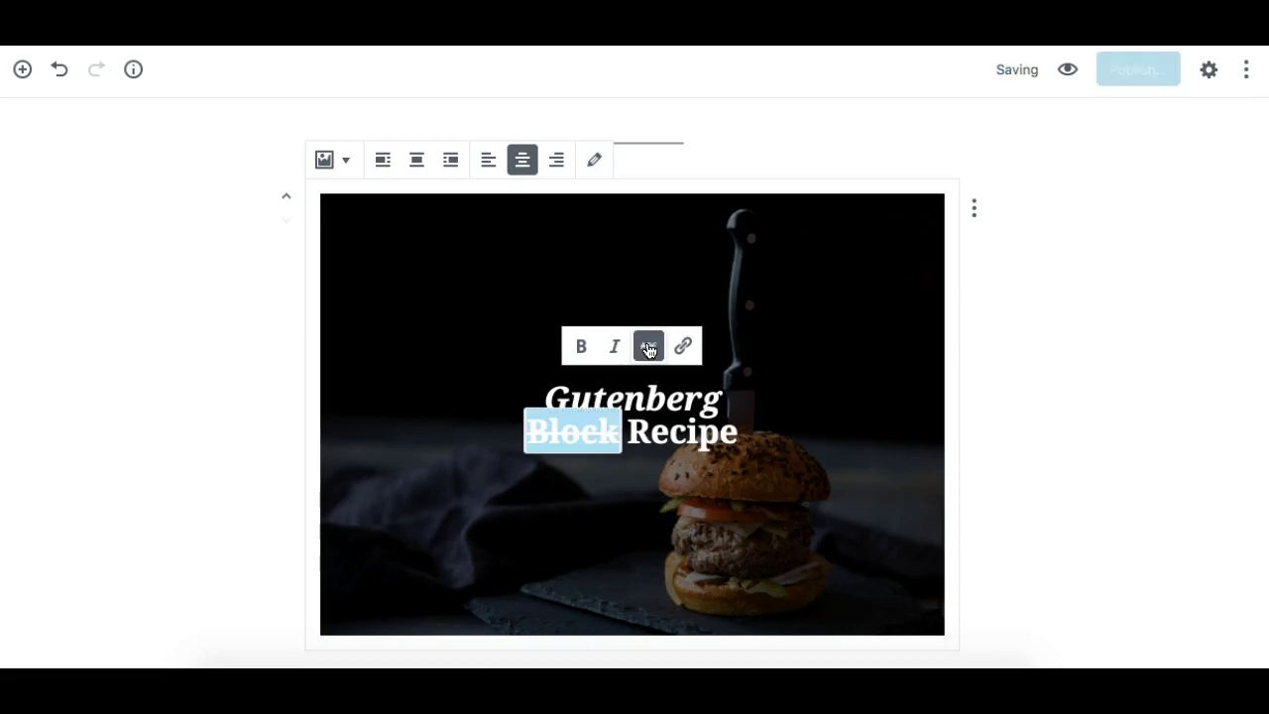
Align the cover image title text to the left.
double_click(673, 433)
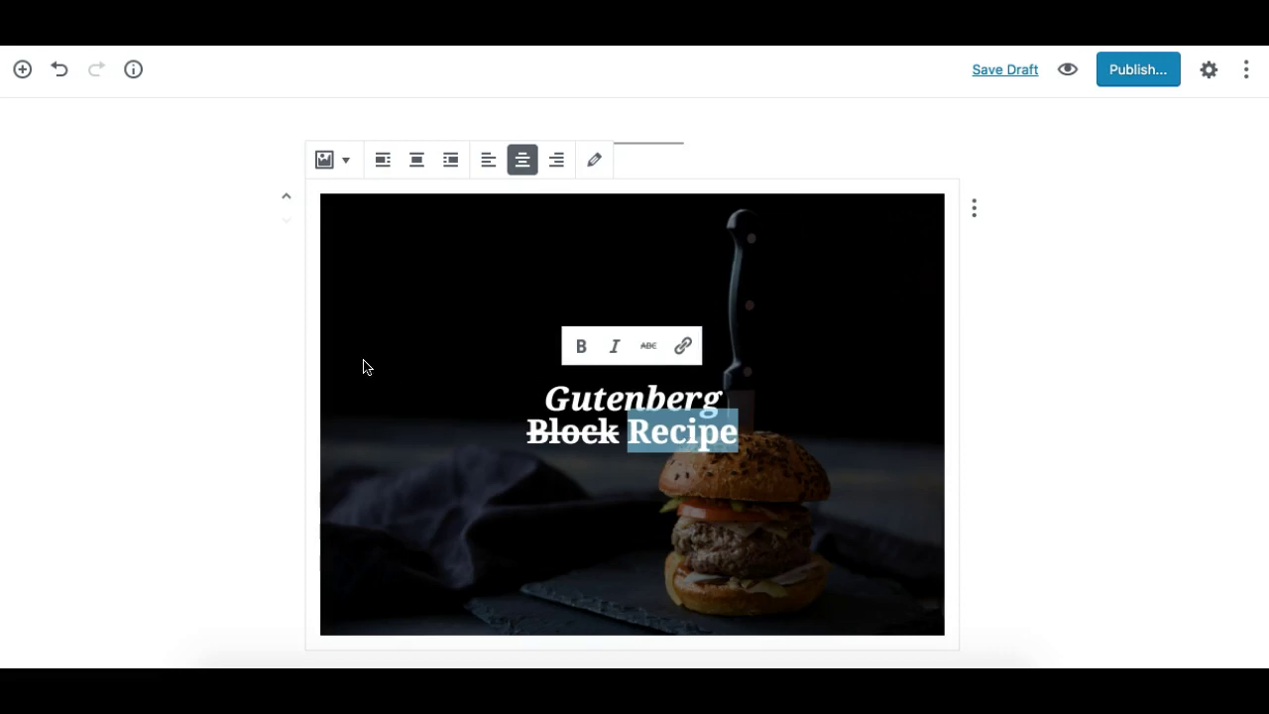
left_click(363, 365)
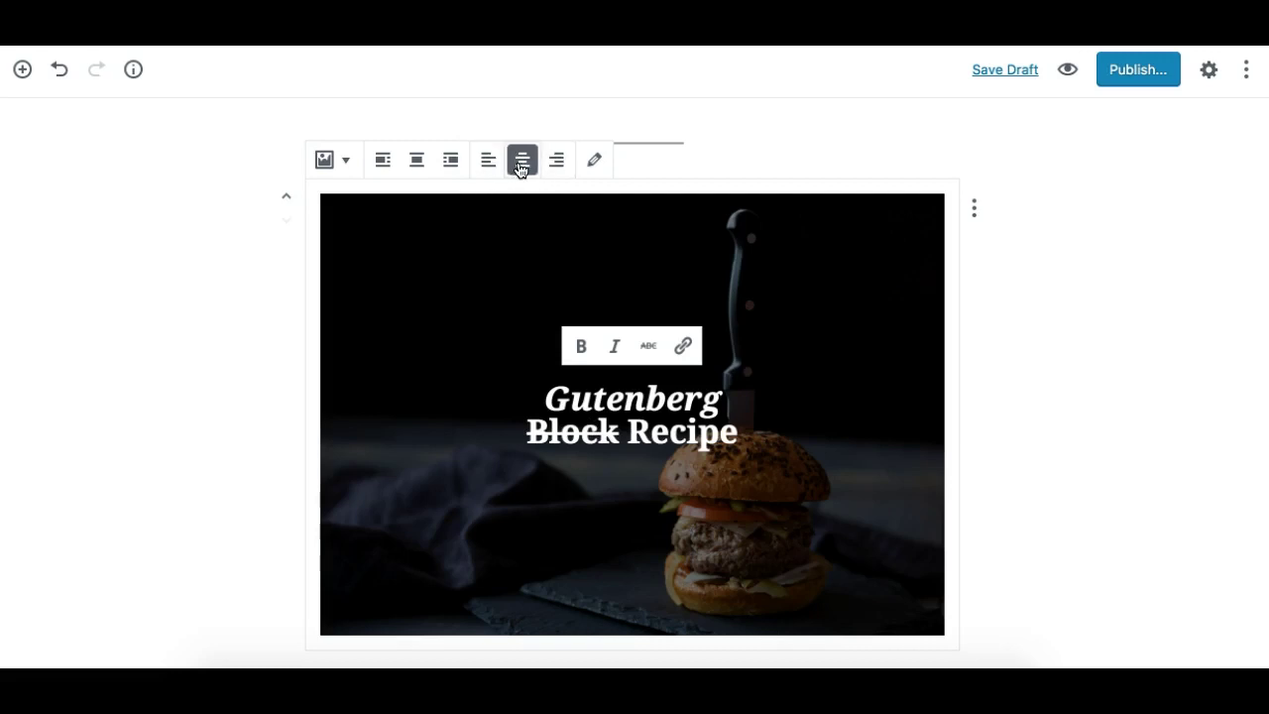
left_click(490, 170)
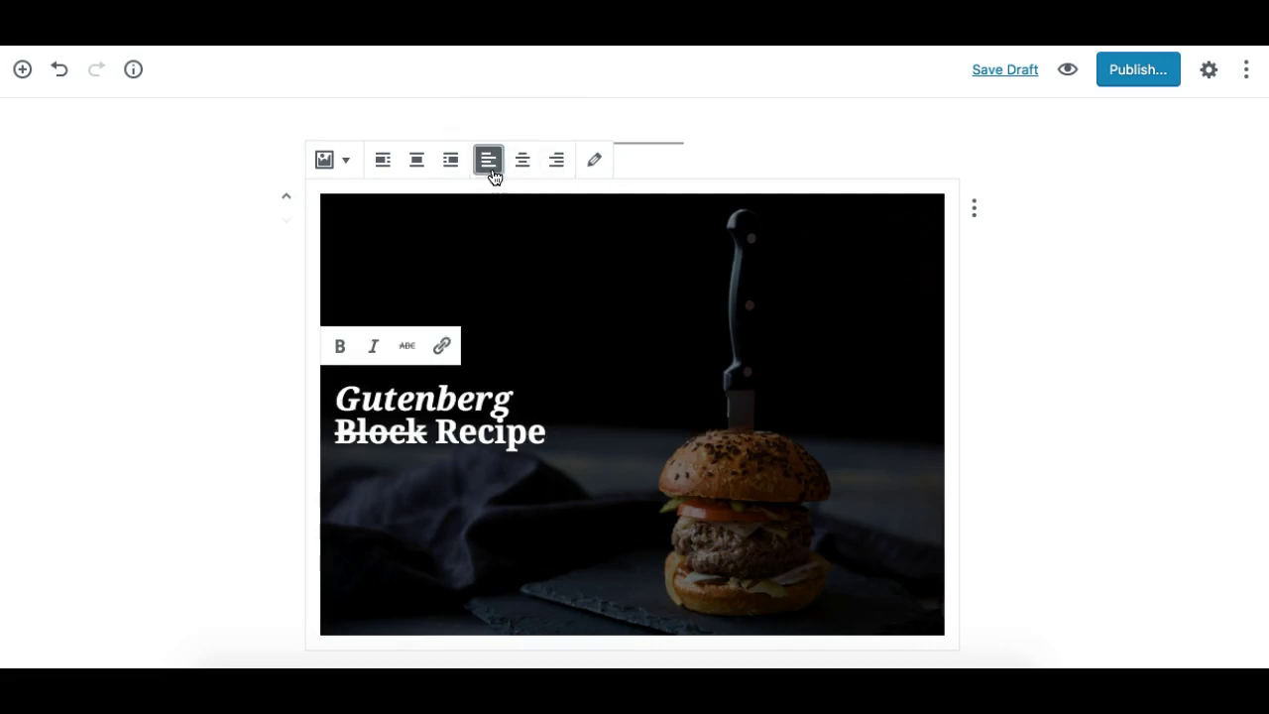
Try right alignment on the cover image title text and center it instead.
left_click(525, 172)
left_click(555, 171)
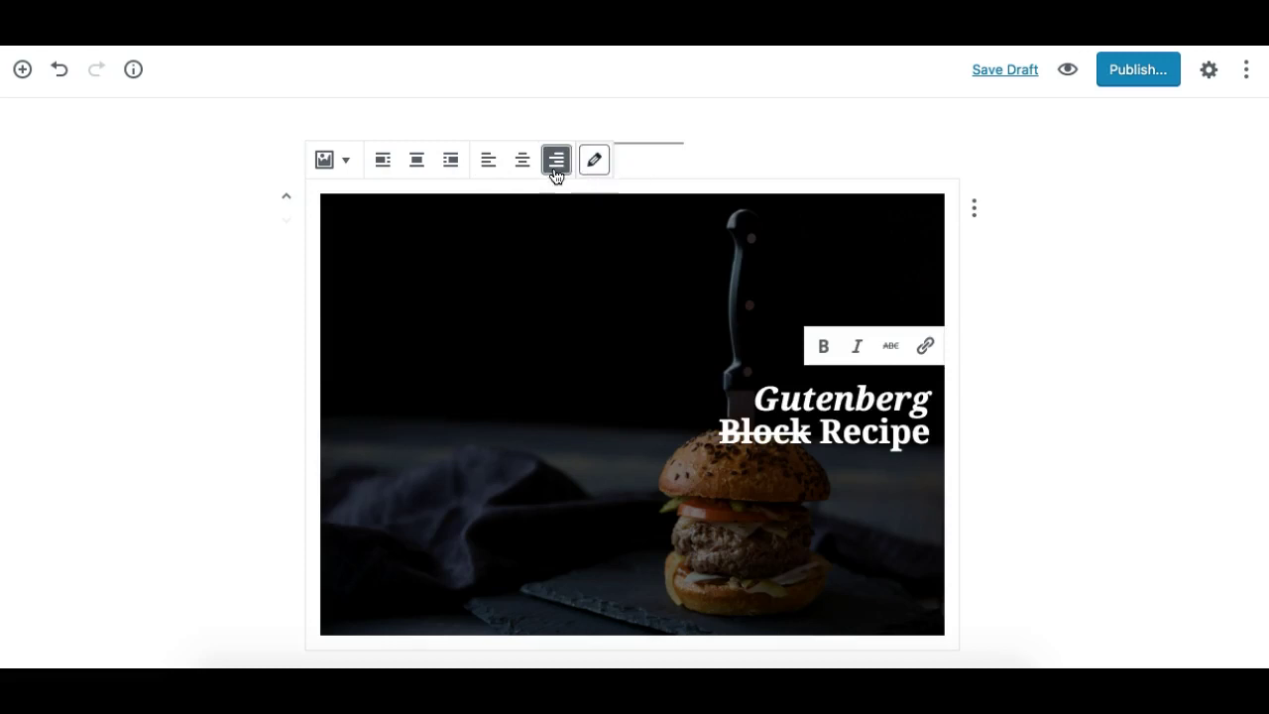
left_click(529, 166)
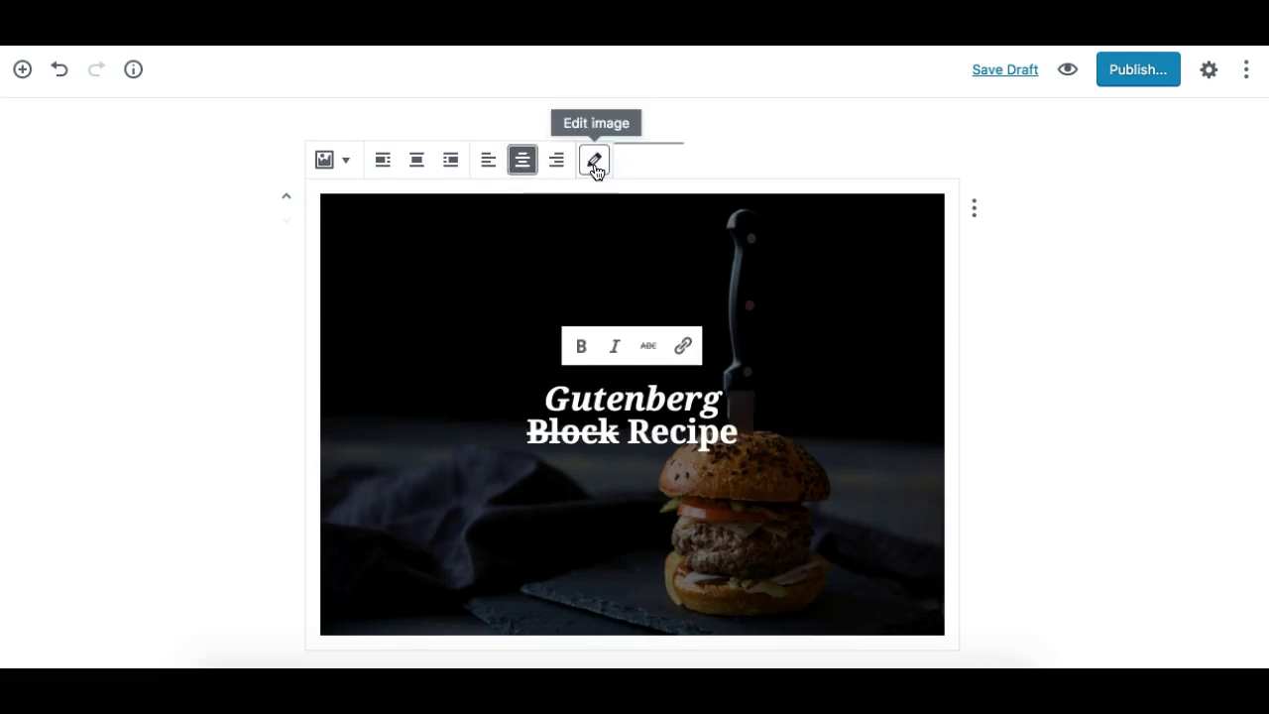
Replace the cover image with the burger-and-fries plate photo from the media library and align the title text to the left.
left_click(595, 161)
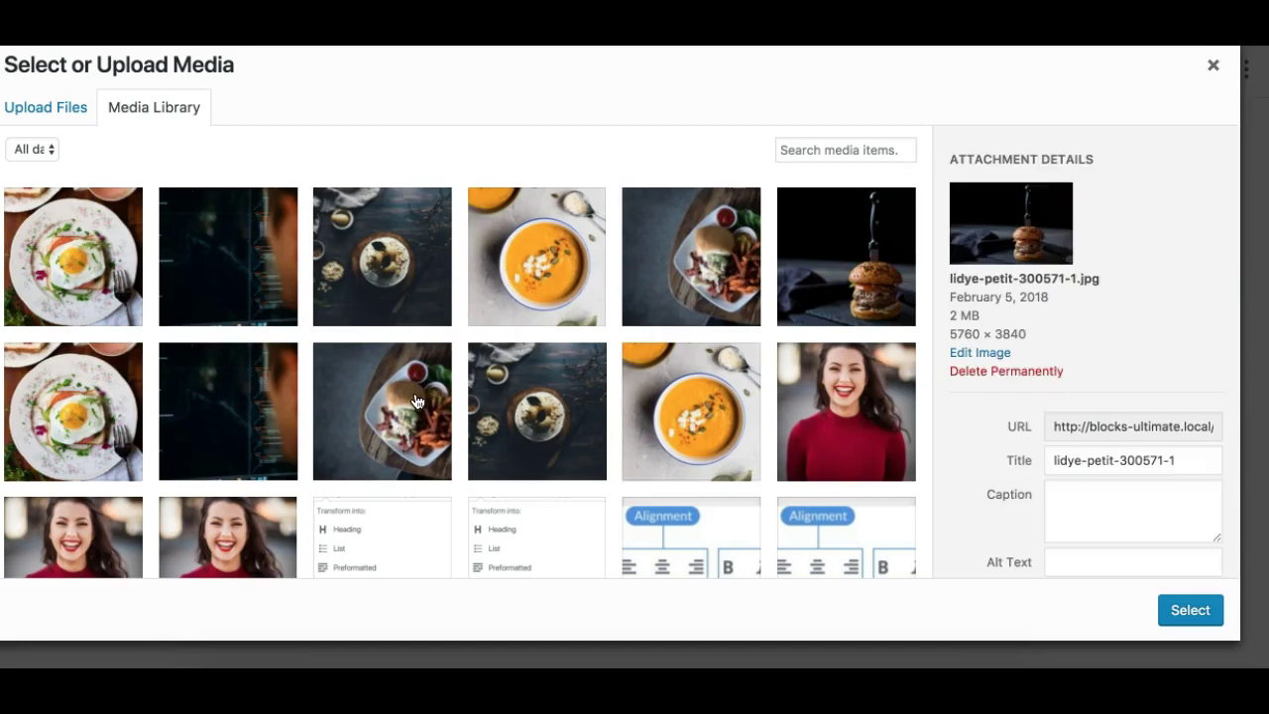
left_click(421, 402)
left_click(1194, 615)
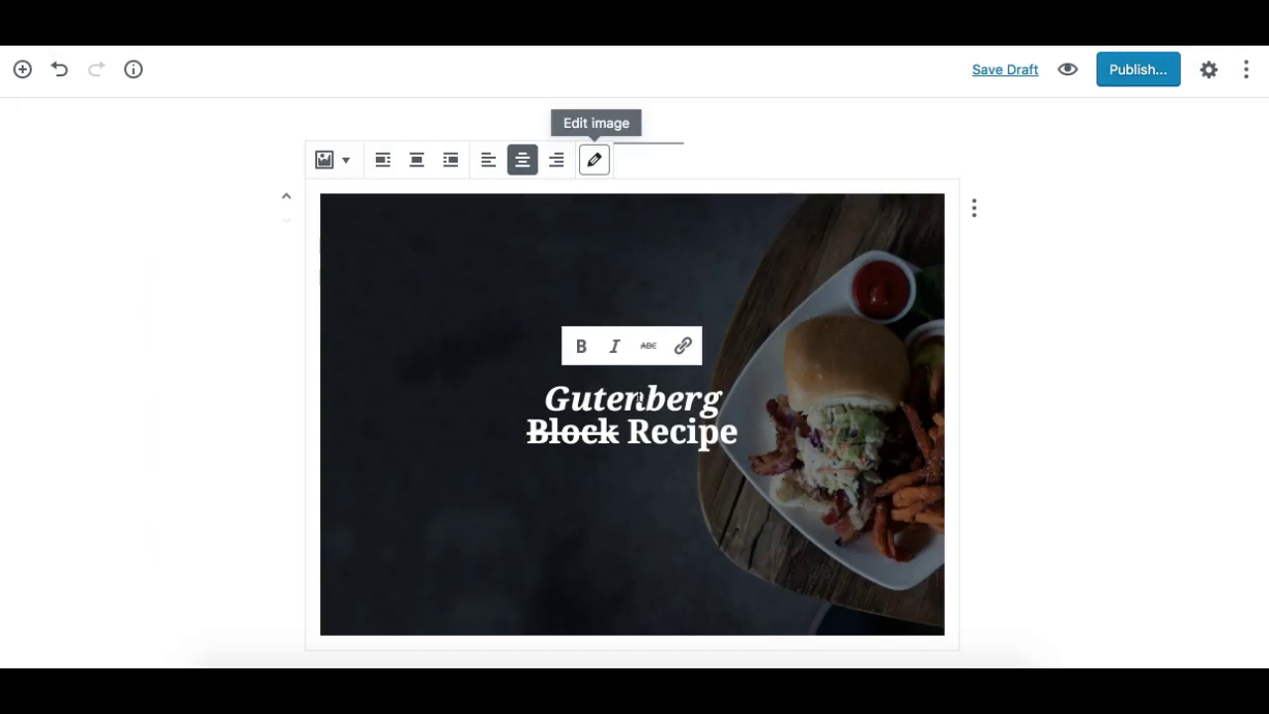
left_click(488, 161)
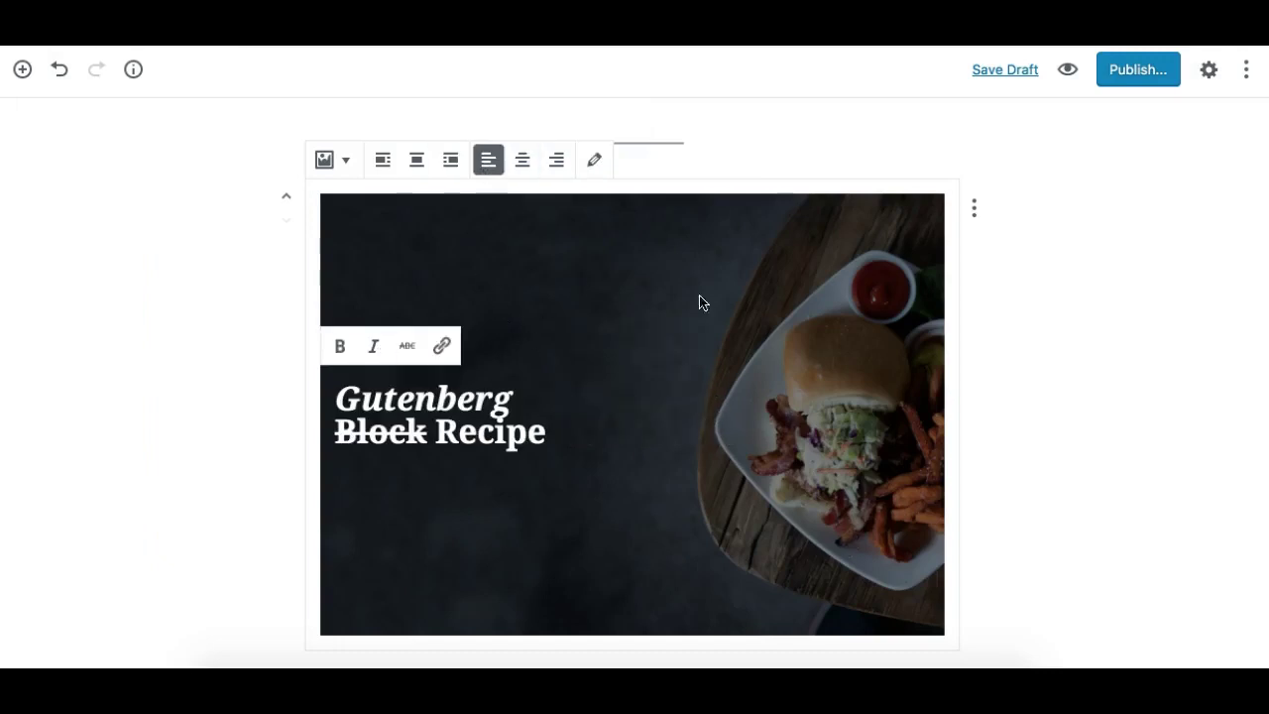
Show the cover image block's settings and turn on Fixed Background.
left_click(1207, 71)
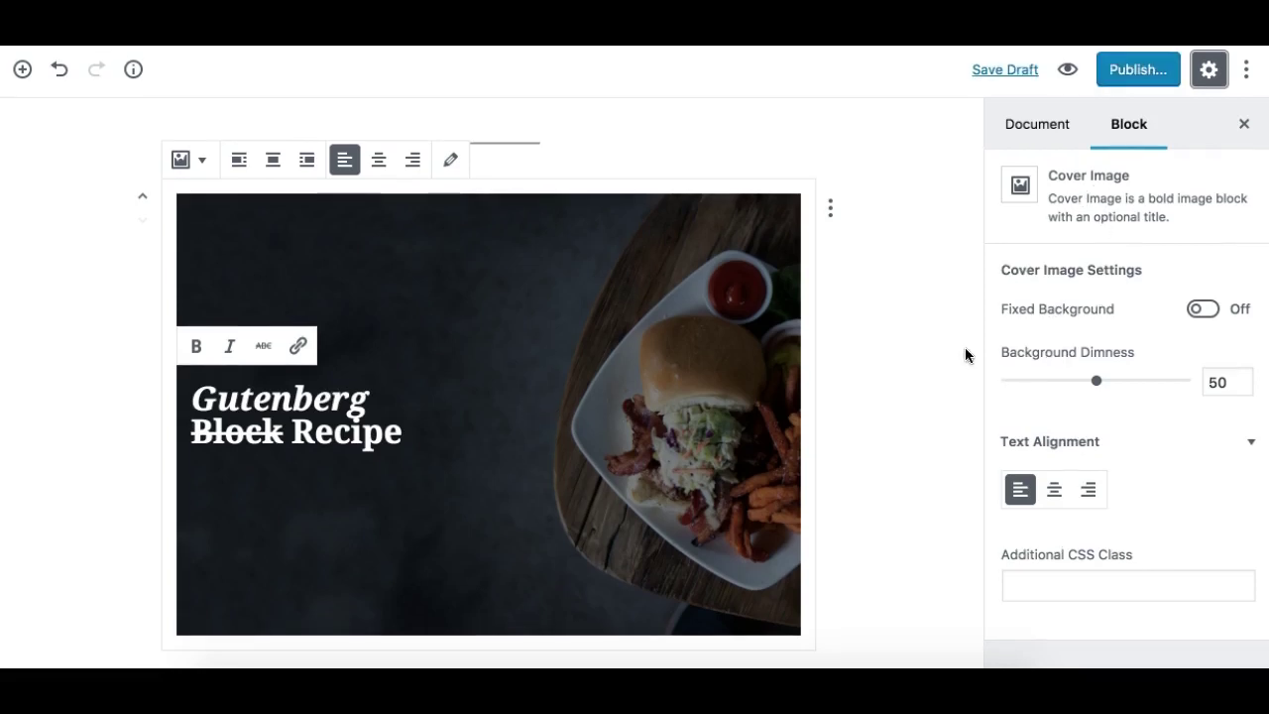
left_click(1012, 318)
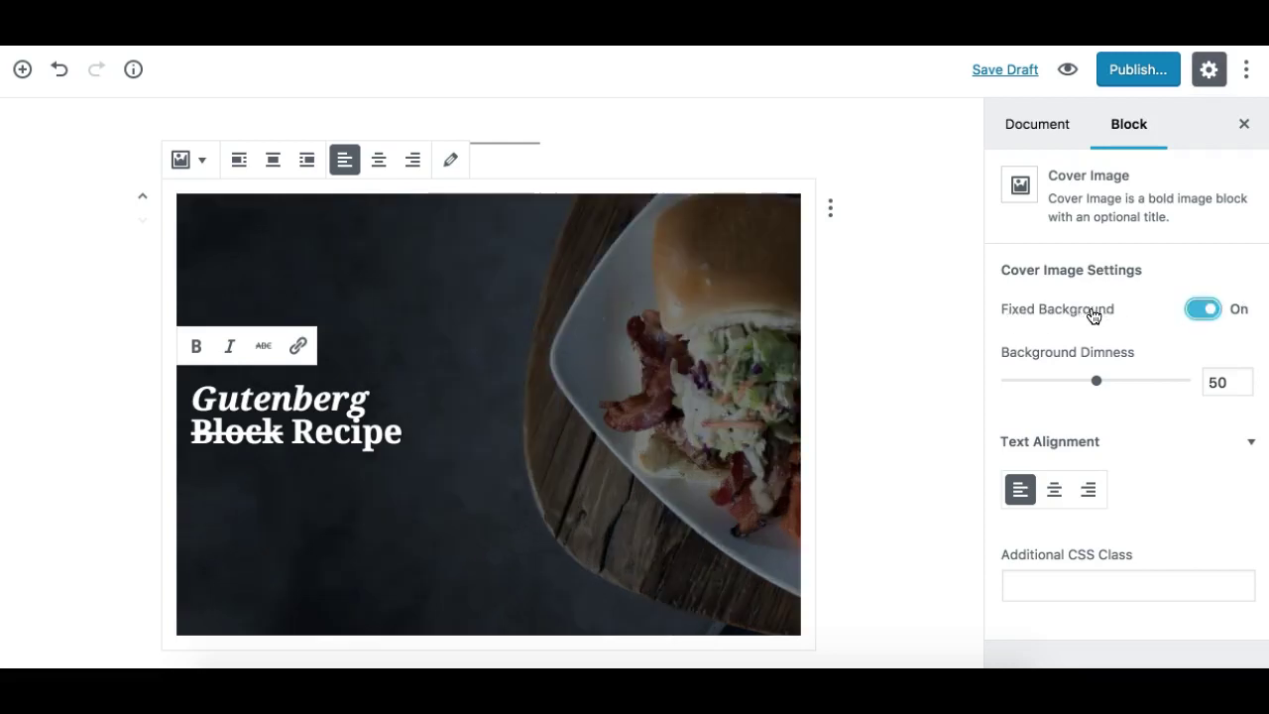
left_click(1200, 313)
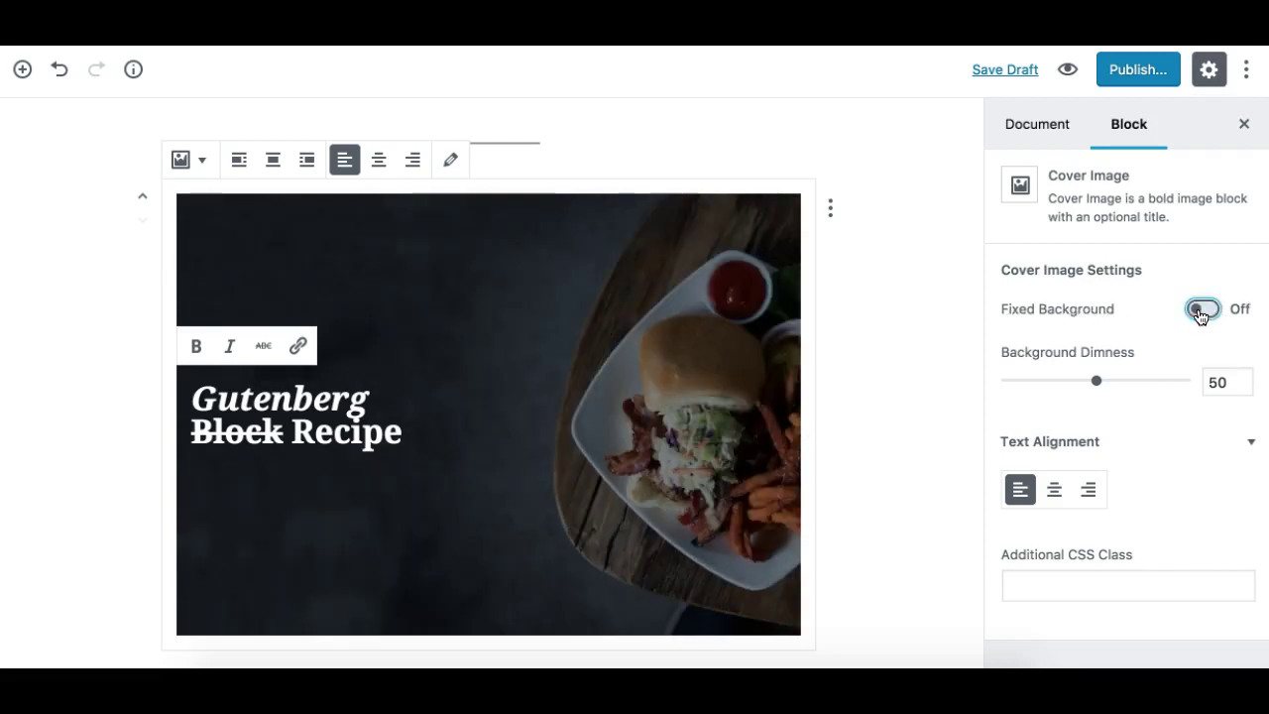
left_click(1201, 313)
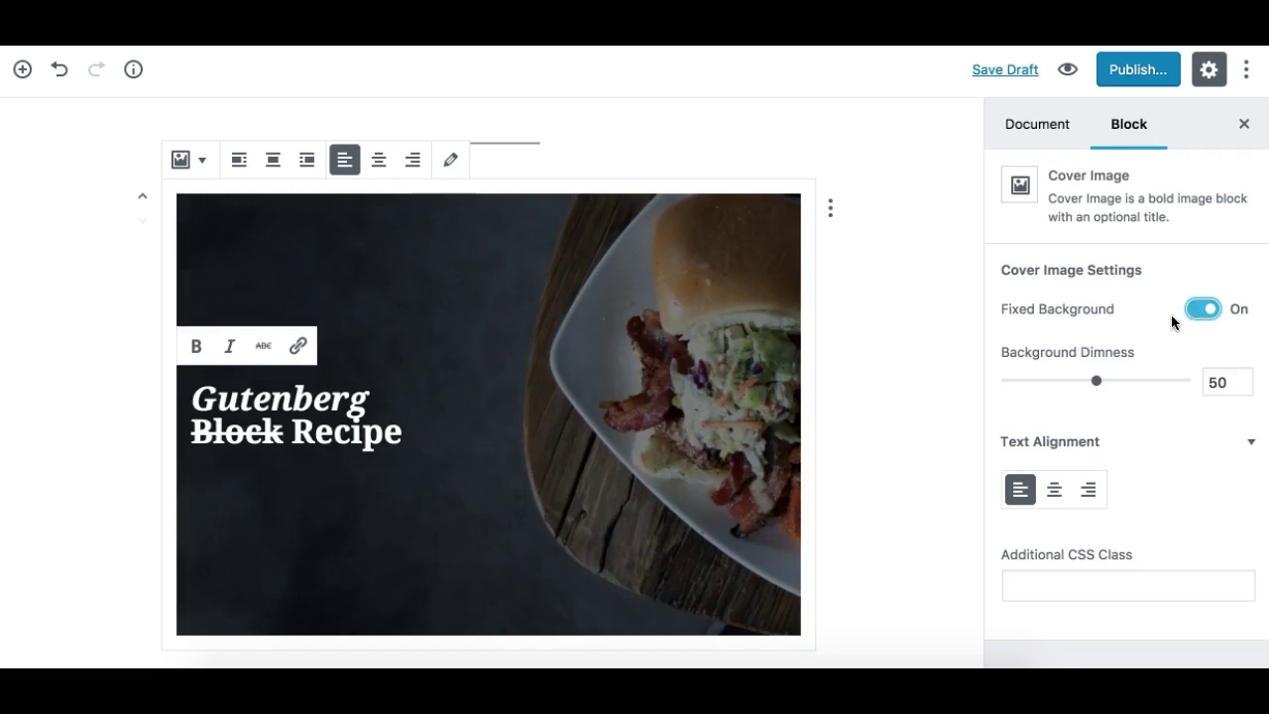
scroll(662, 429, "down", 2)
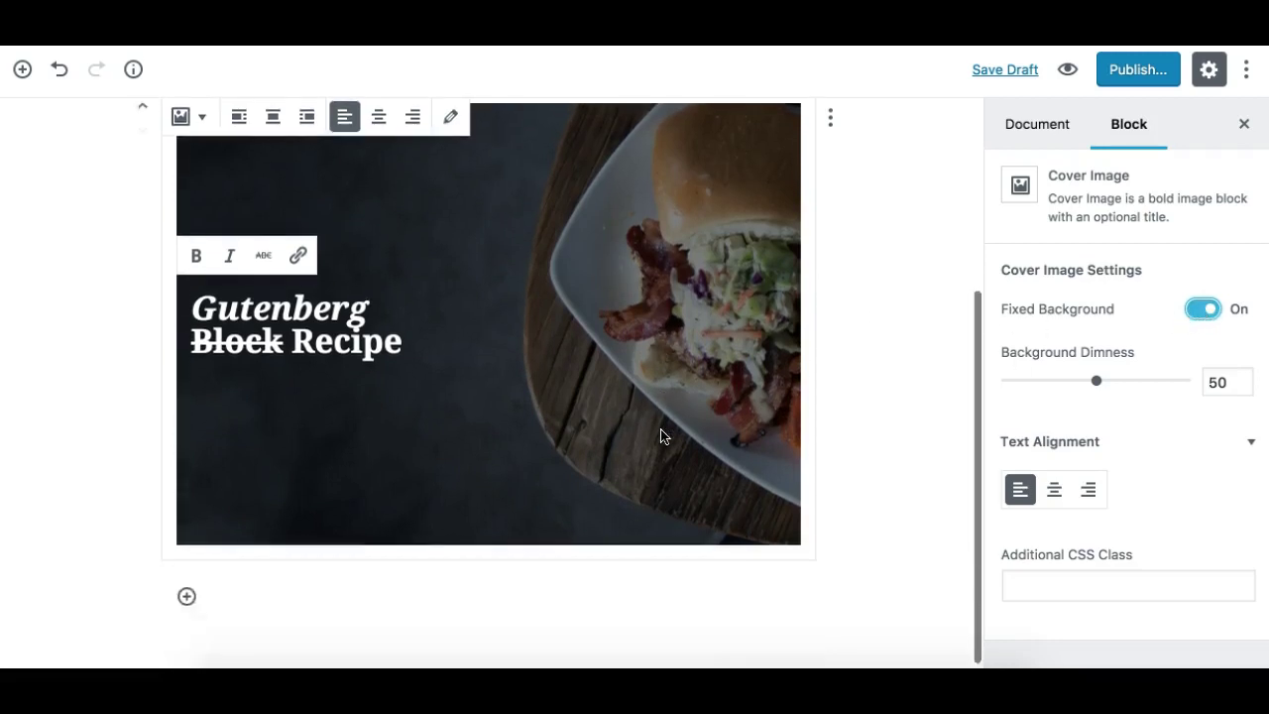
scroll(893, 403, "up", 2)
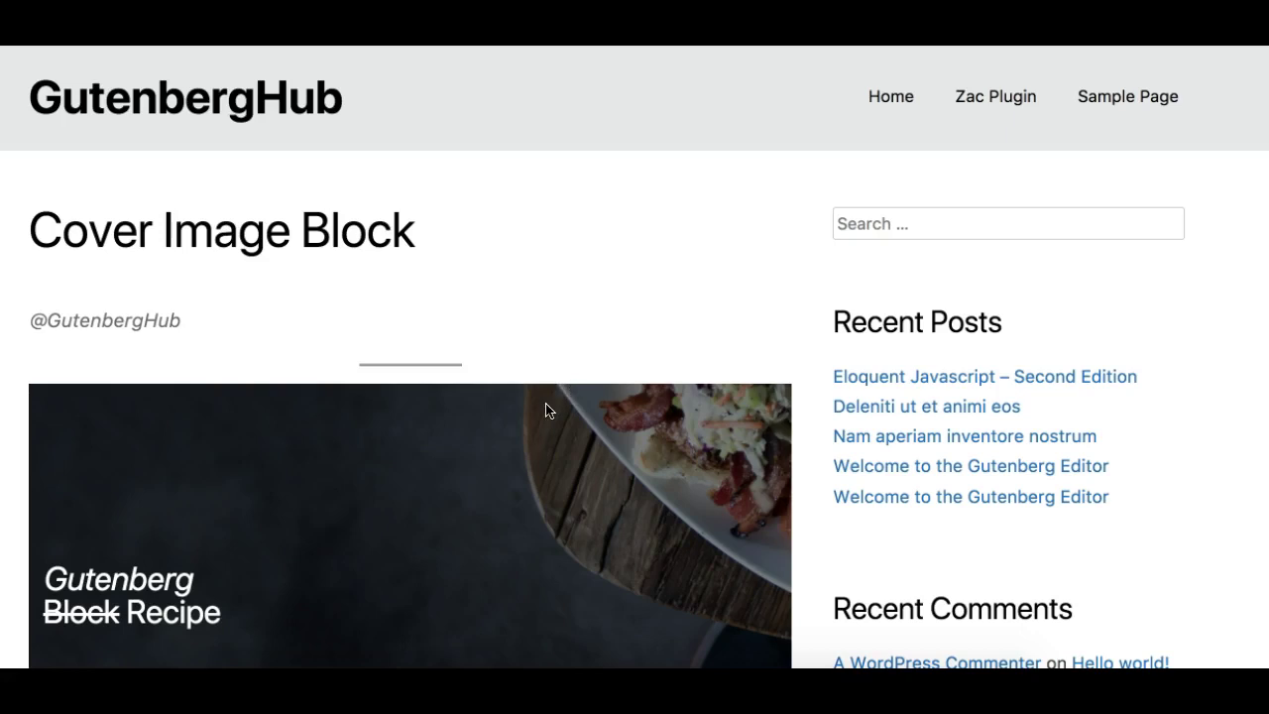
Examine on the post's preview page how the cover image's fixed background behaves while the page moves.
scroll(547, 417, "down", 2)
scroll(504, 436, "down", 2)
scroll(505, 436, "up", 2)
scroll(504, 438, "down", 4)
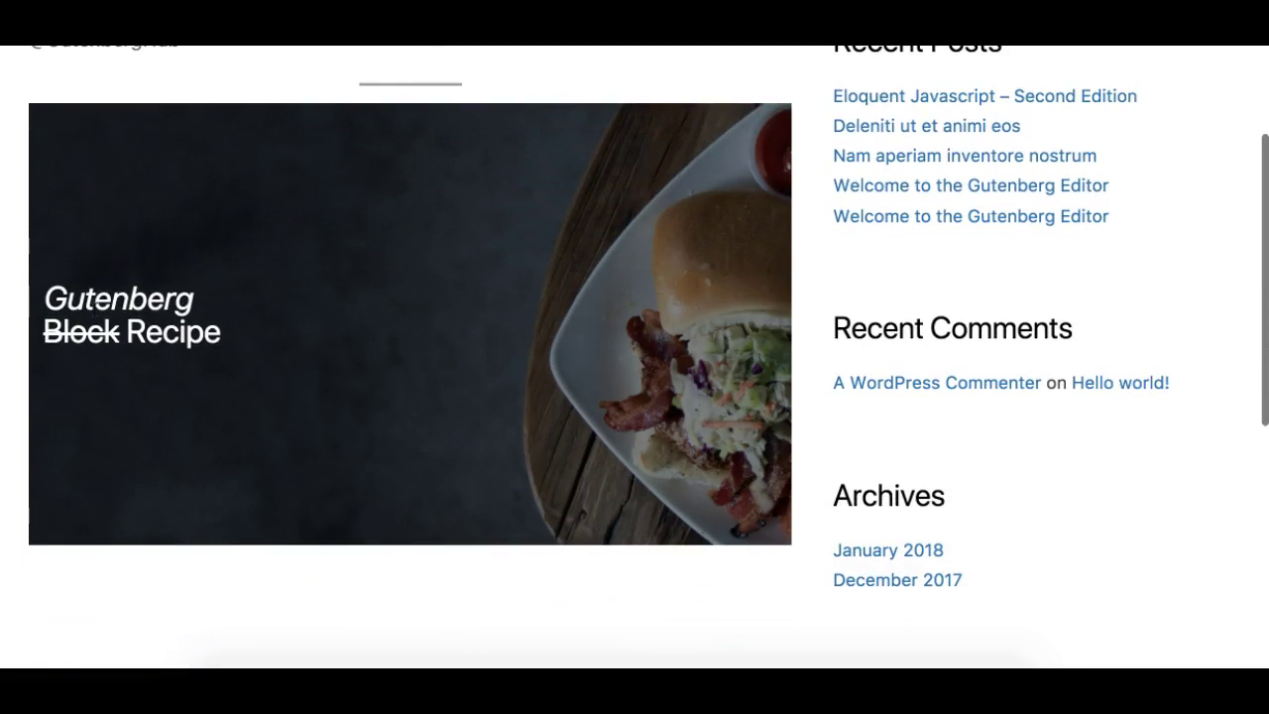
scroll(174, 430, "down", 5)
scroll(176, 431, "up", 4)
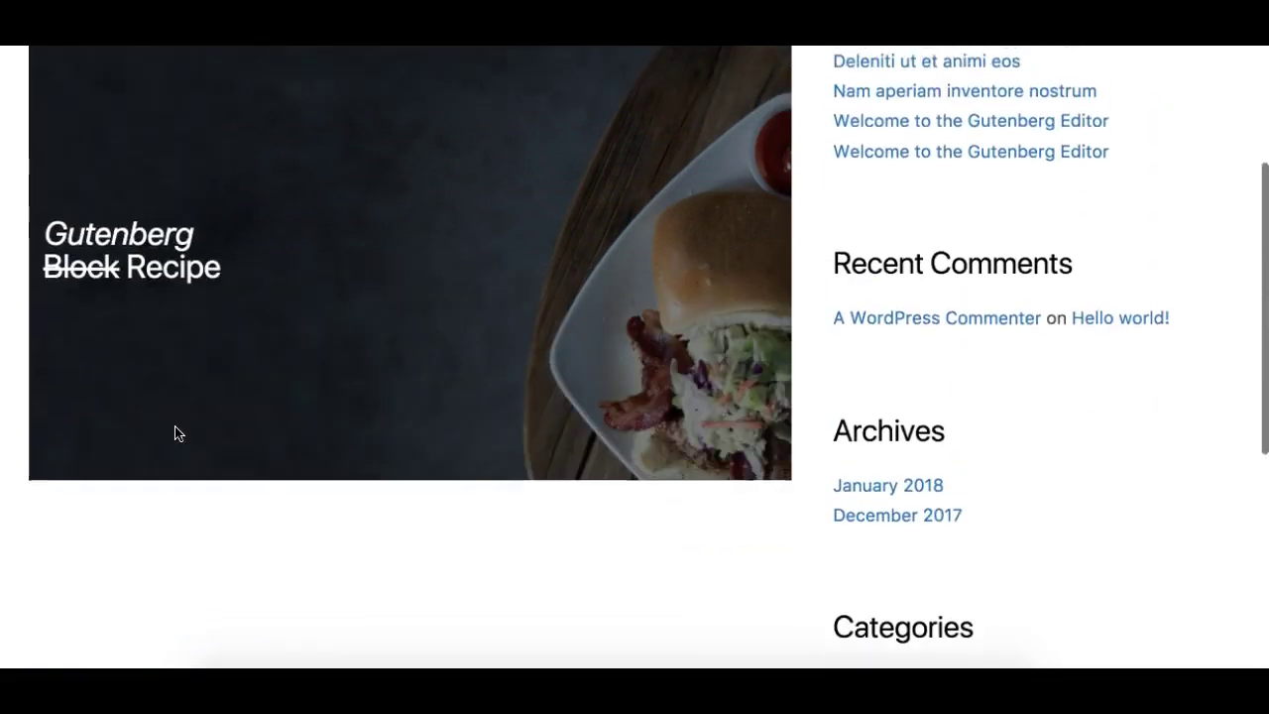
scroll(176, 433, "up", 5)
scroll(176, 433, "down", 6)
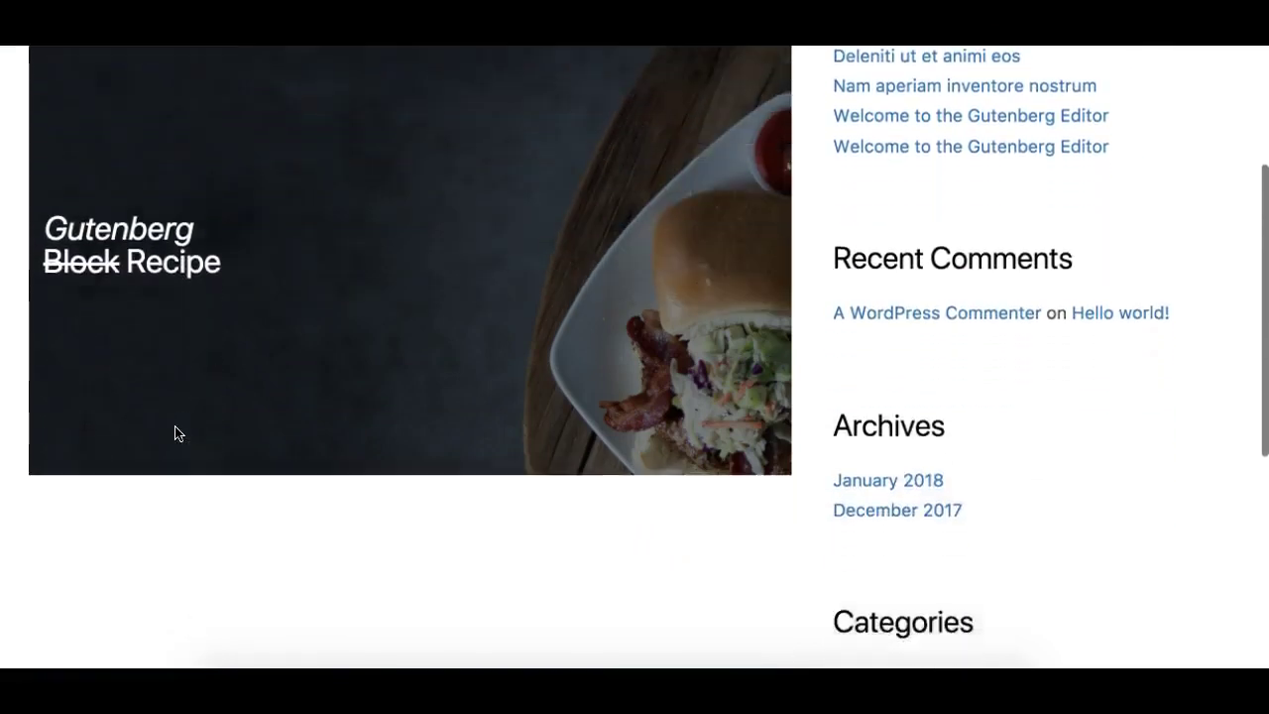
scroll(175, 433, "down", 3)
scroll(175, 433, "up", 4)
scroll(461, 334, "up", 1)
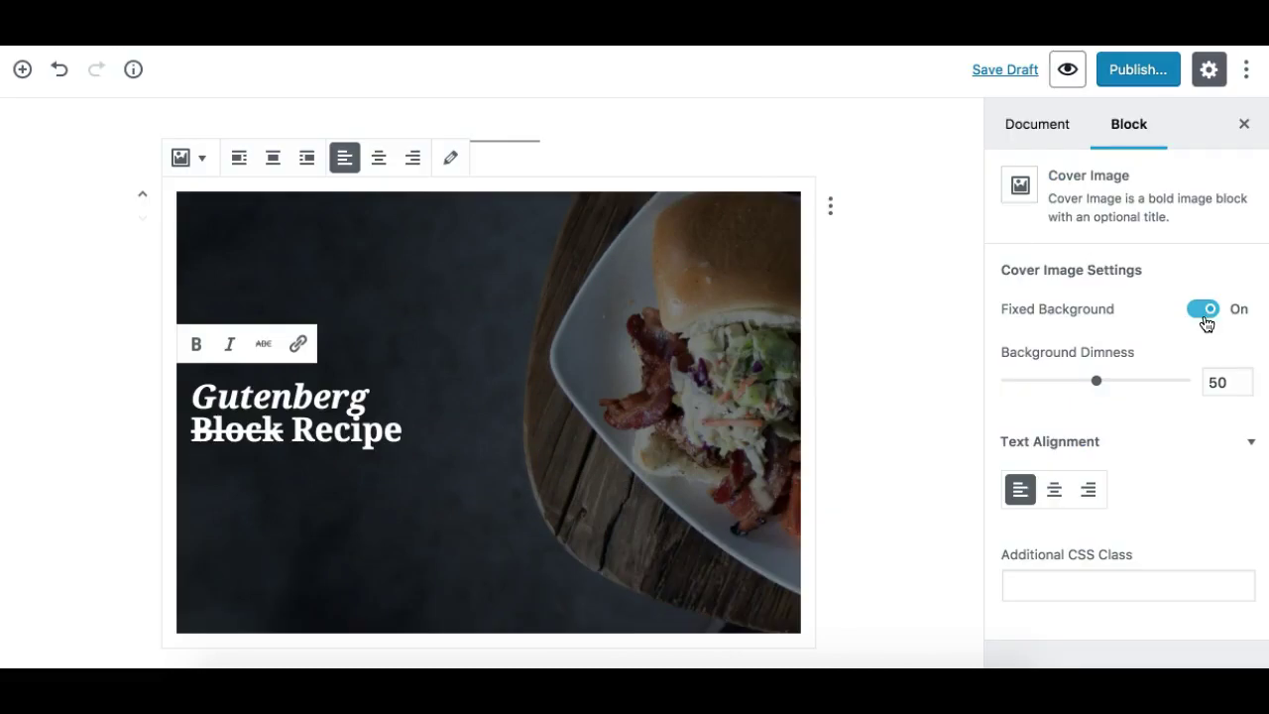
Turn off Fixed Background for the cover image.
left_click(1205, 317)
left_click(1205, 315)
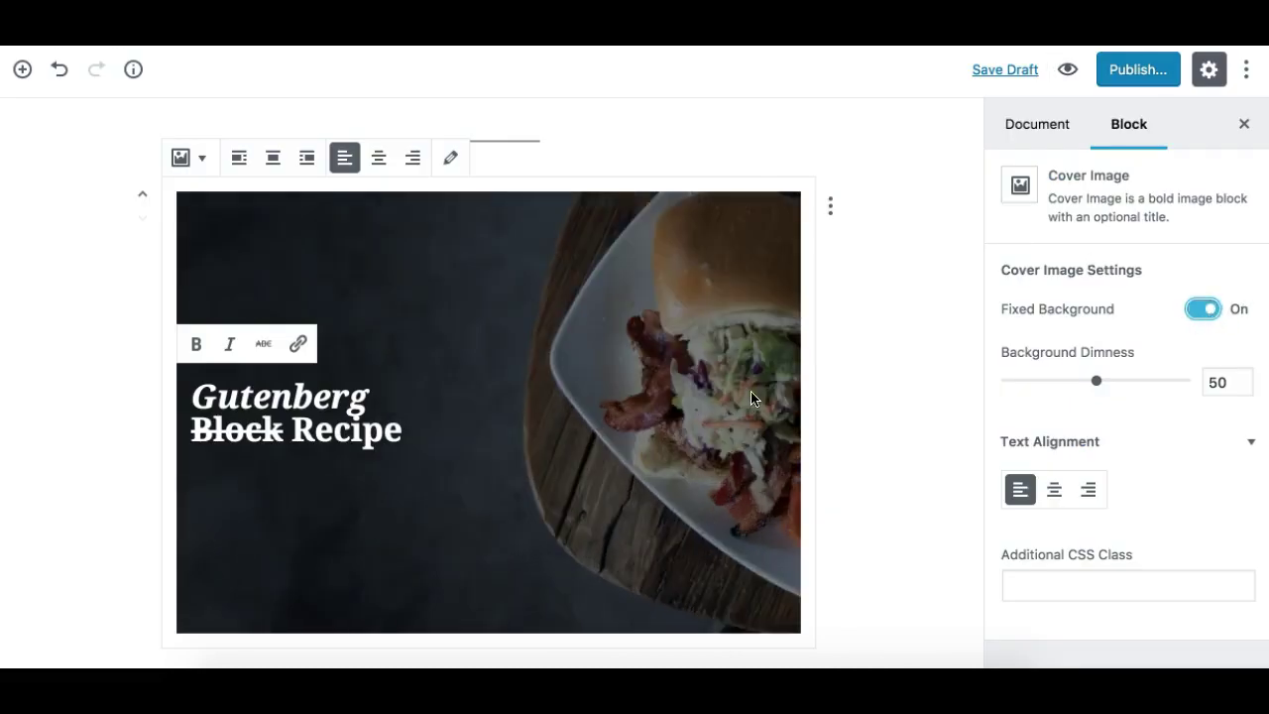
left_click(1199, 310)
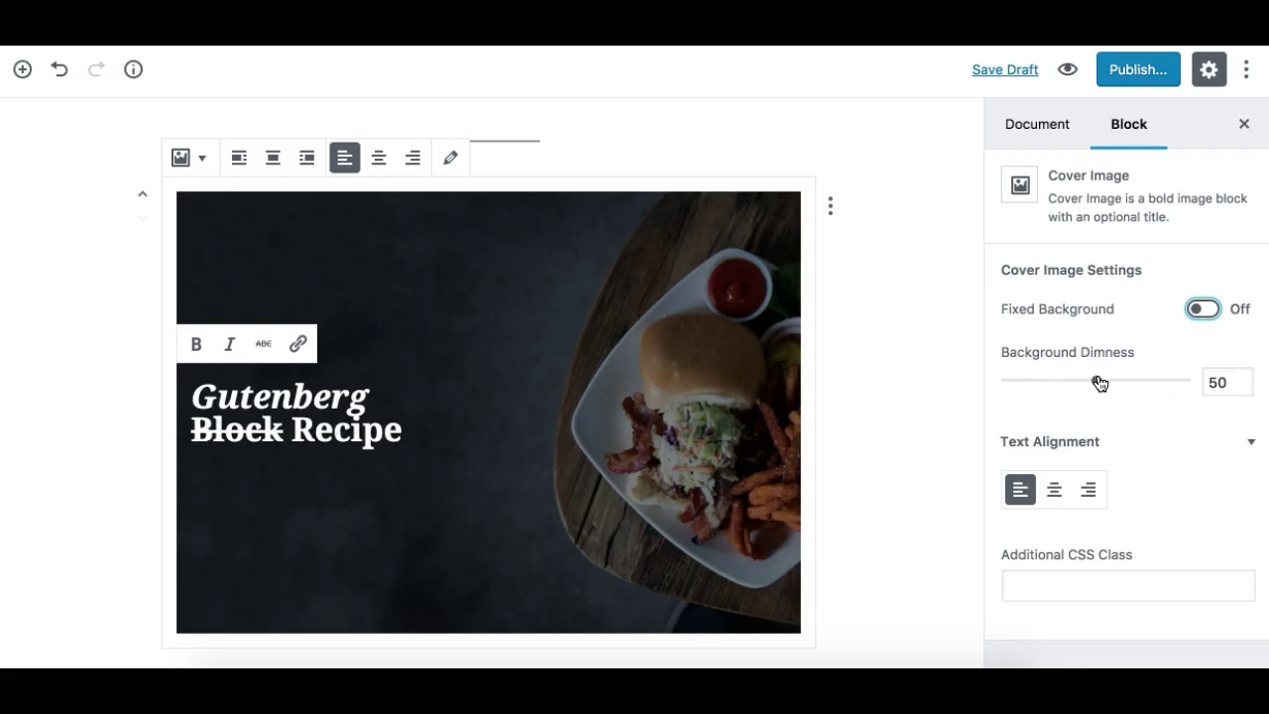
Try a background dimness of 100 on the cover image and set it back to 50.
left_click_drag(1098, 383, 1189, 396)
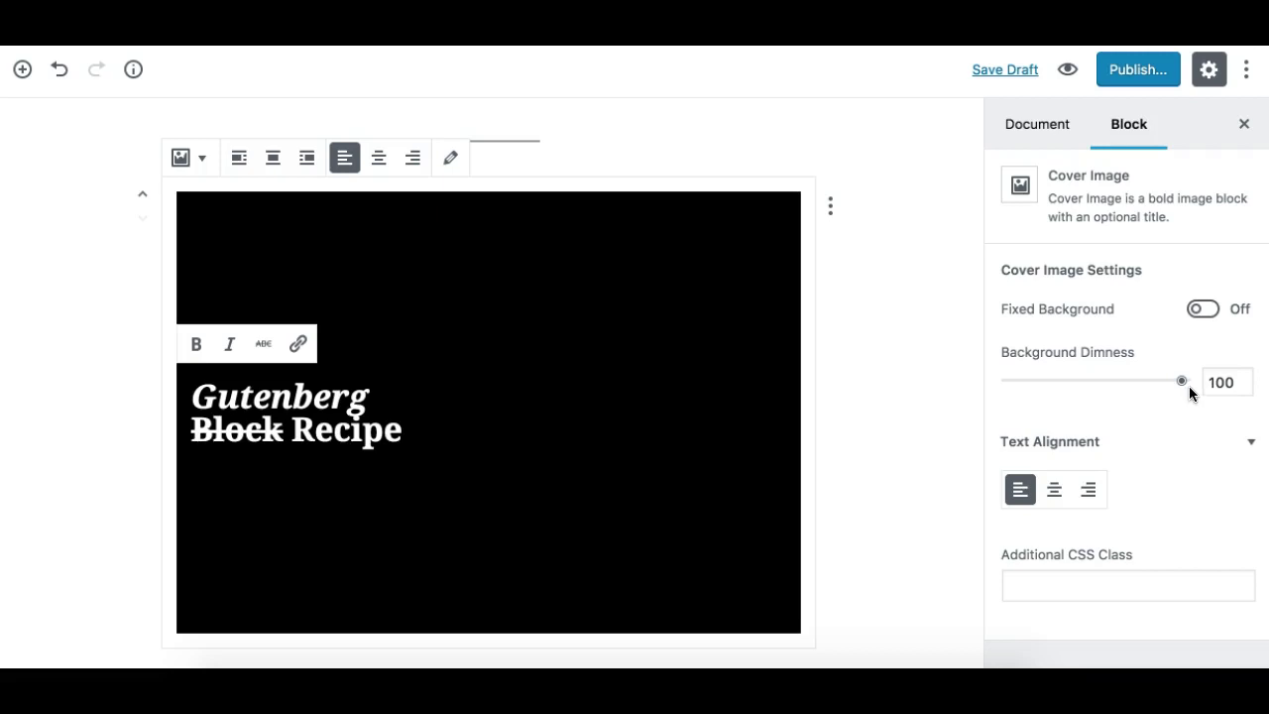
left_click_drag(1183, 393, 1097, 382)
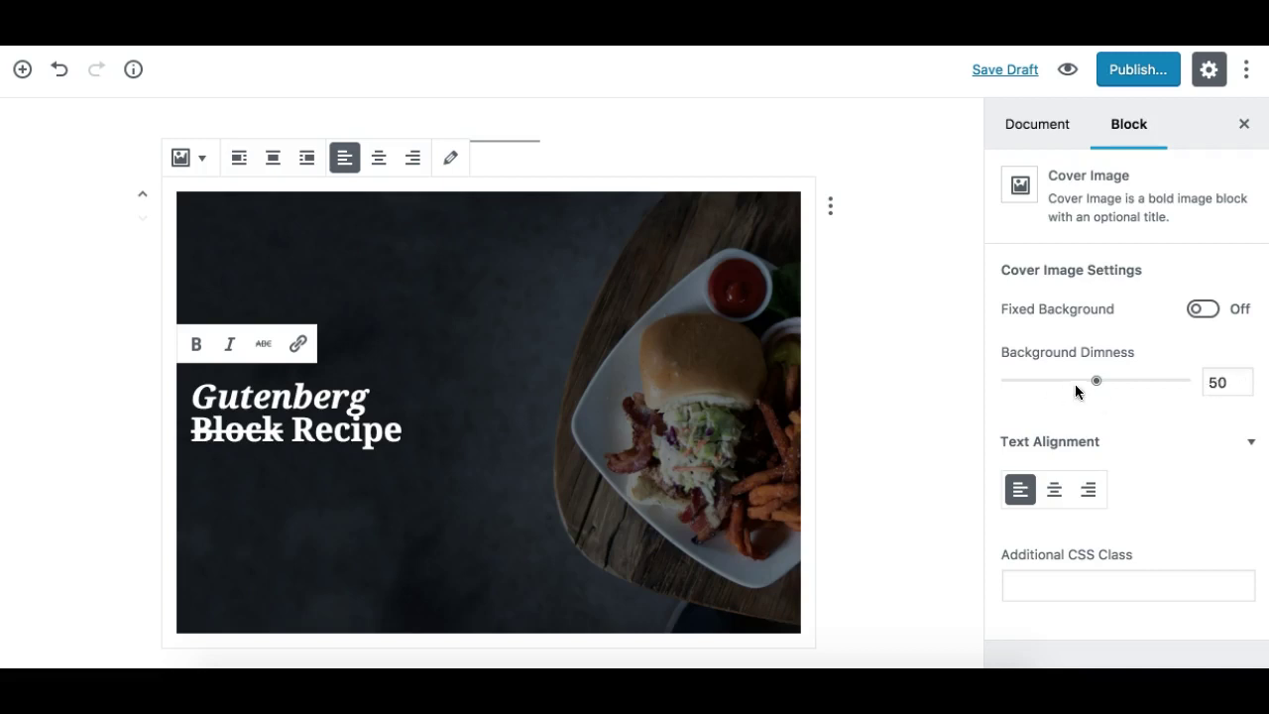
mouse_move(1097, 384)
left_mouse_down()
mouse_move(1117, 391)
mouse_move(1057, 388)
mouse_move(1123, 395)
mouse_move(1100, 387)
left_mouse_up()
Try the different text alignments on the cover image title and leave it centered.
left_click(379, 160)
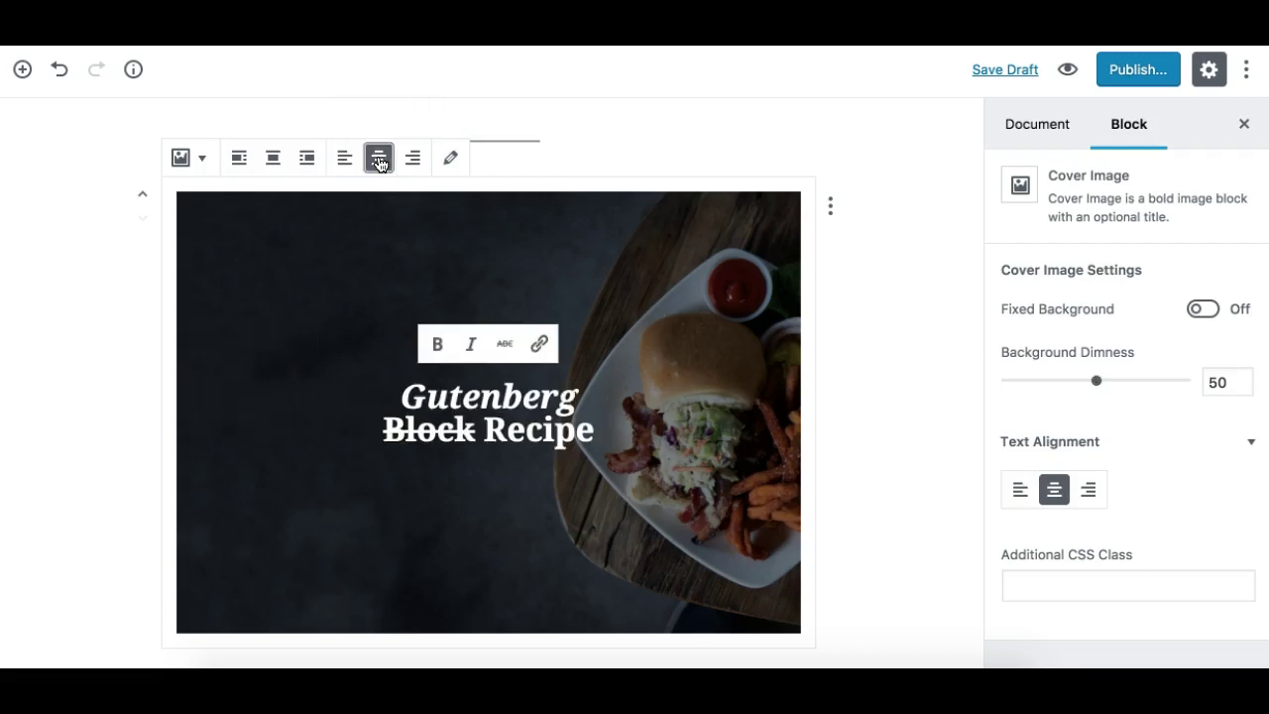
left_click(1055, 490)
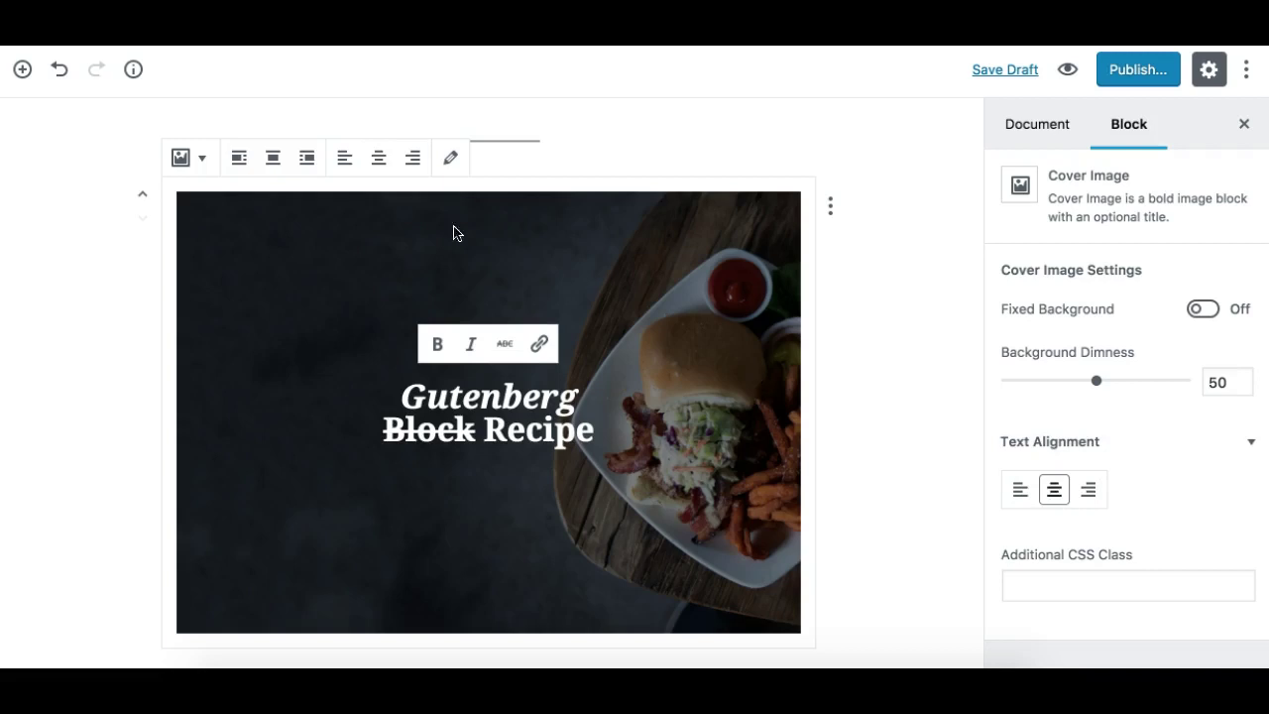
left_click(1088, 489)
left_click(1055, 489)
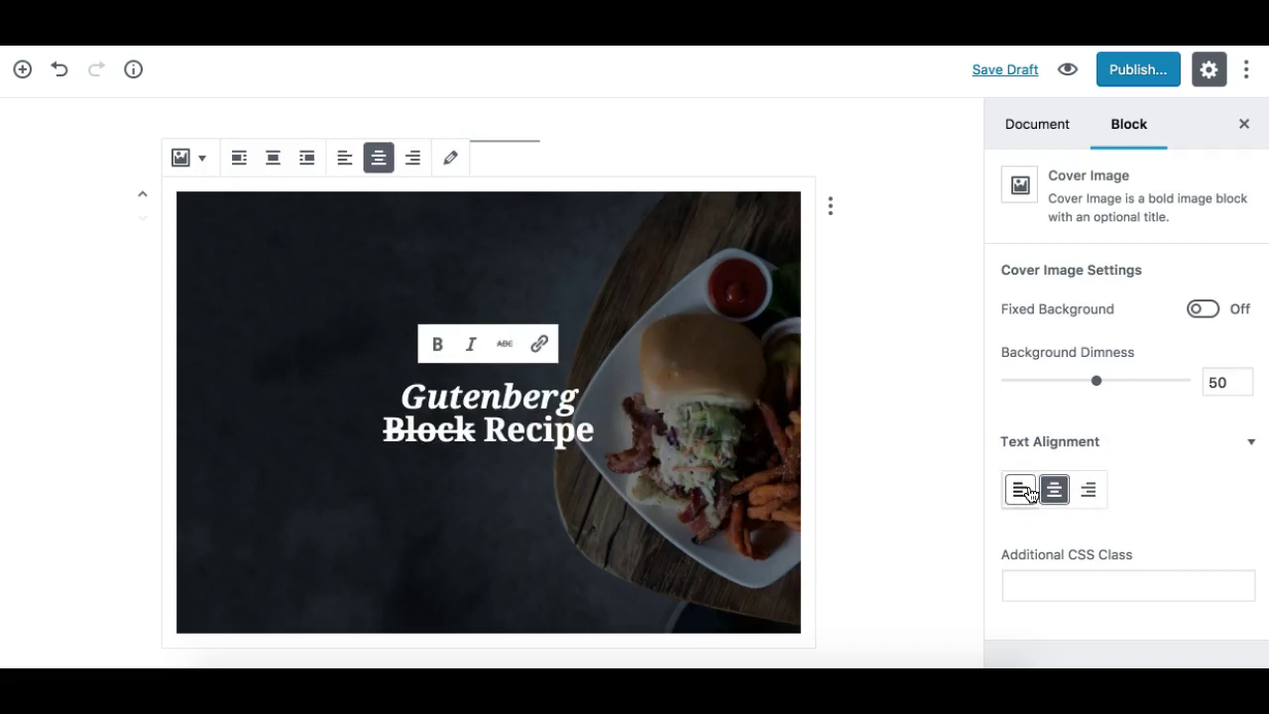
left_click(1020, 490)
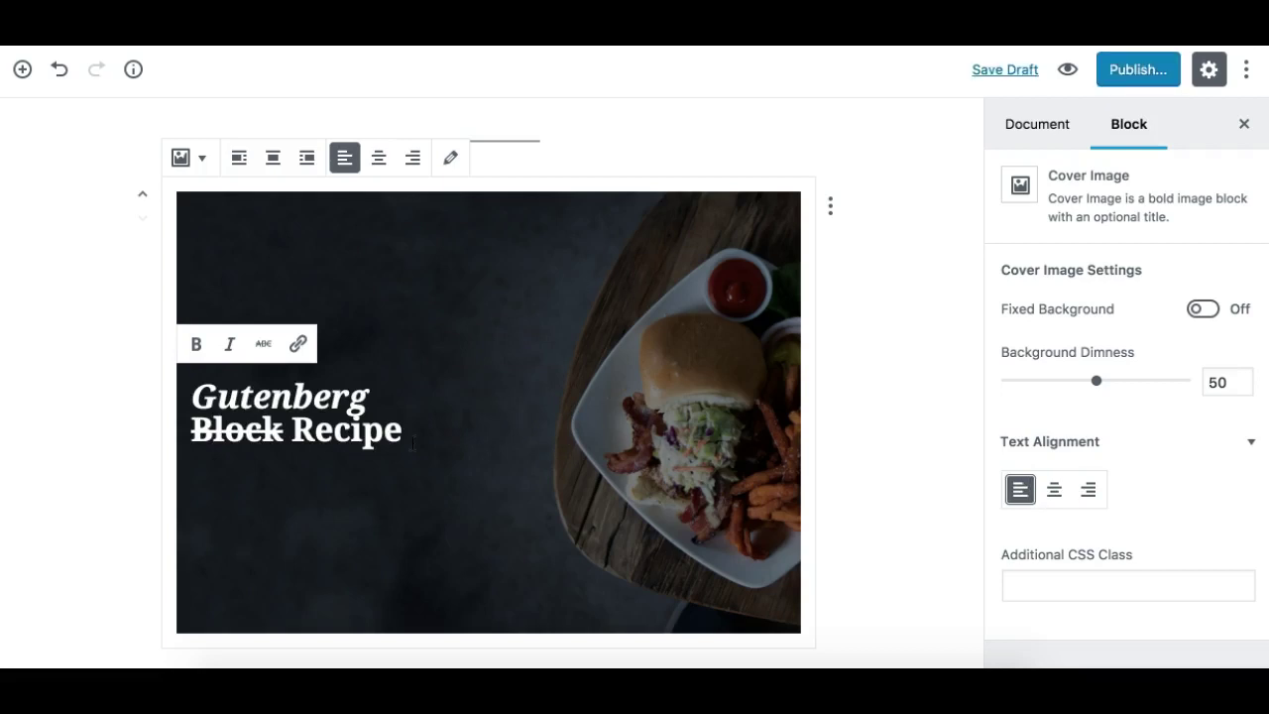
left_click(1054, 489)
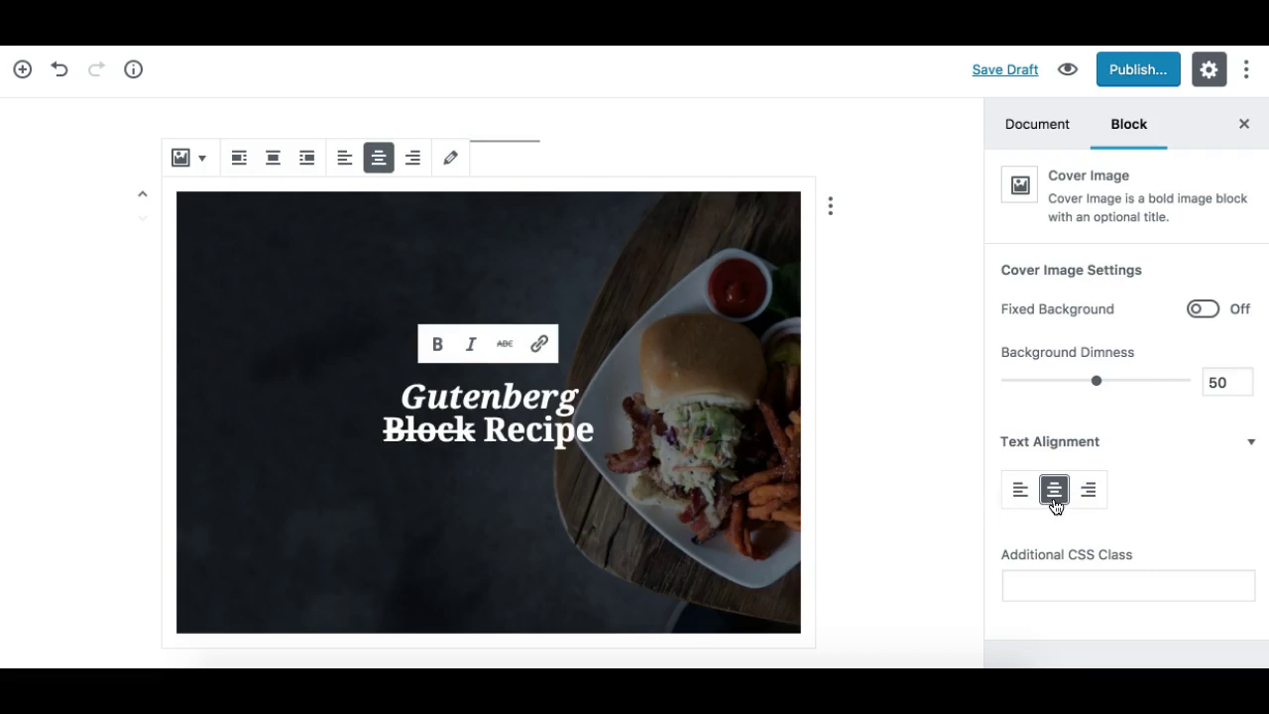
Add the additional CSS class "my-class" to the cover image block.
left_click(1038, 577)
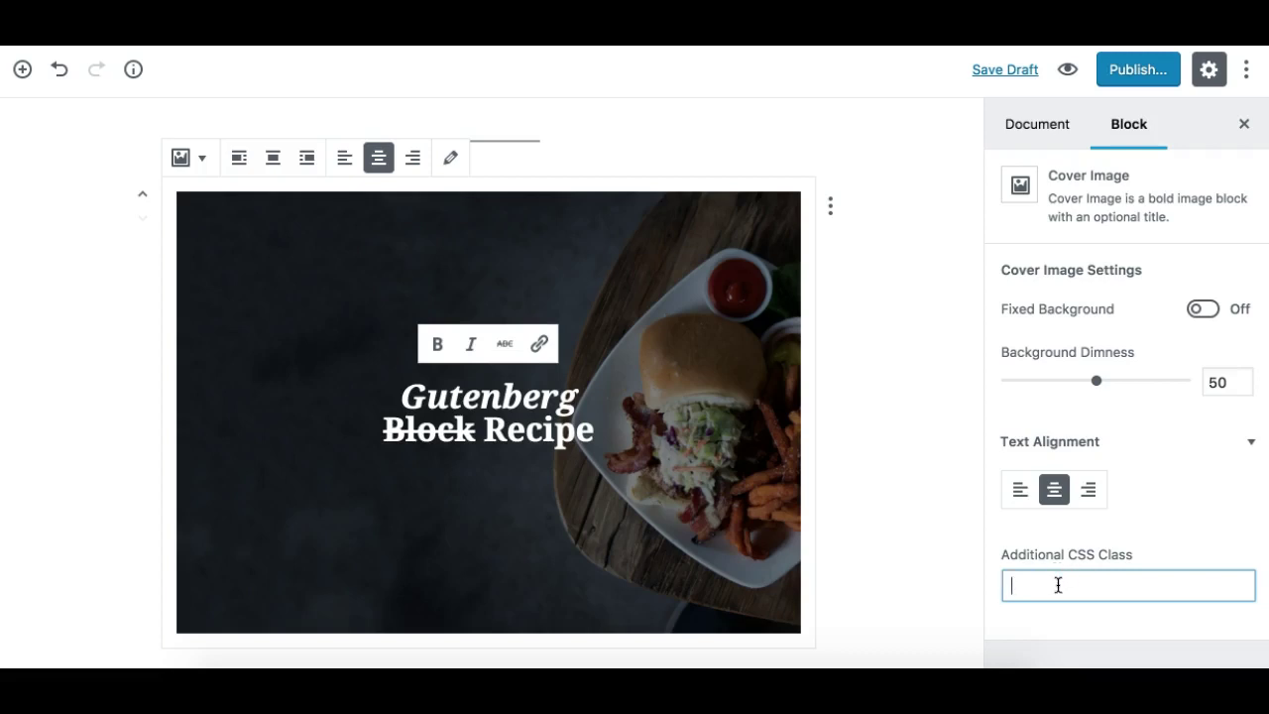
type("my-class")
left_click(898, 450)
left_click(621, 337)
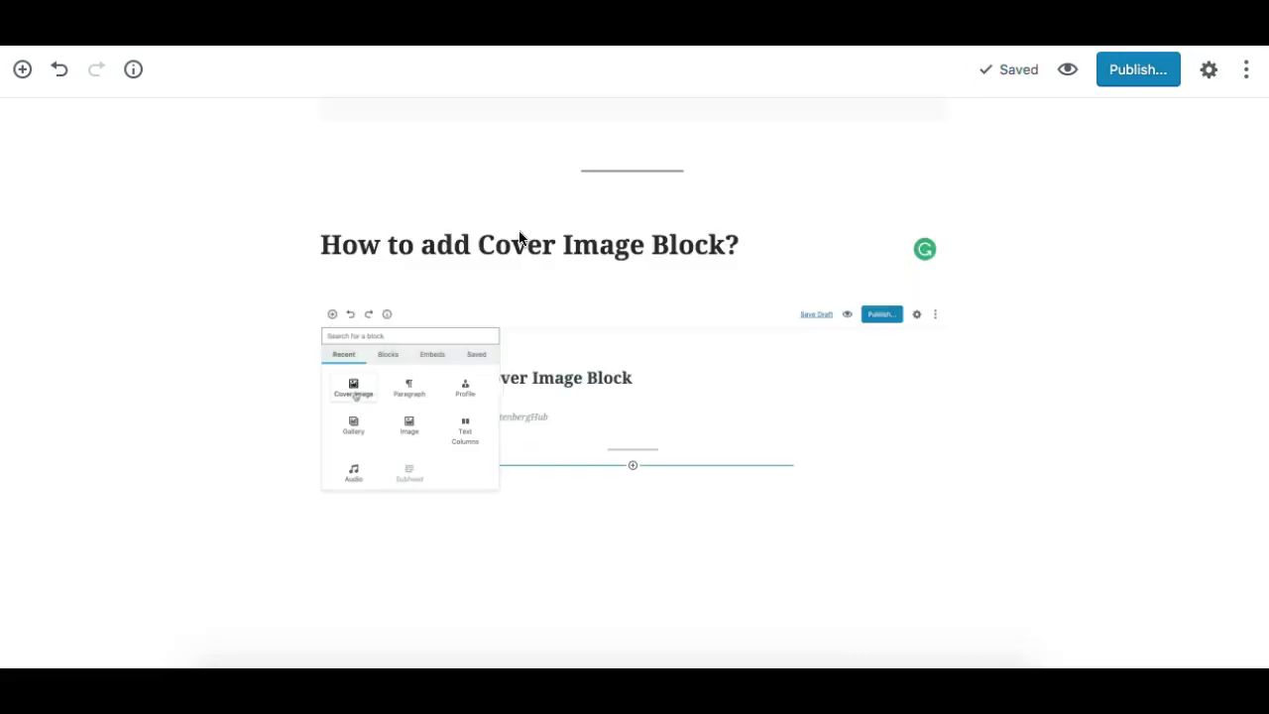
Look through the written Cover Image block tutorial, from adding the block to its inspector and sidebar controls.
scroll(528, 391, "down", 9)
scroll(529, 397, "up", 2)
scroll(529, 398, "down", 10)
scroll(527, 398, "down", 3)
scroll(528, 397, "up", 1)
scroll(527, 398, "down", 8)
scroll(528, 398, "down", 12)
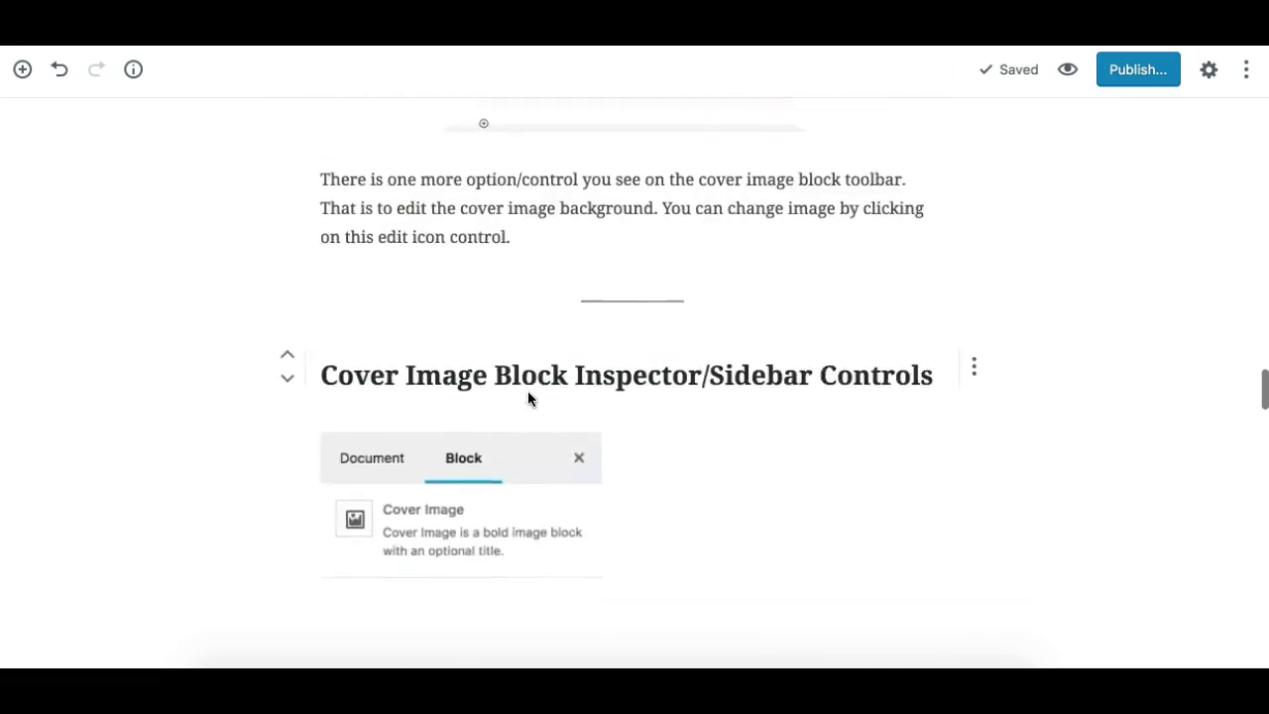
scroll(528, 397, "down", 10)
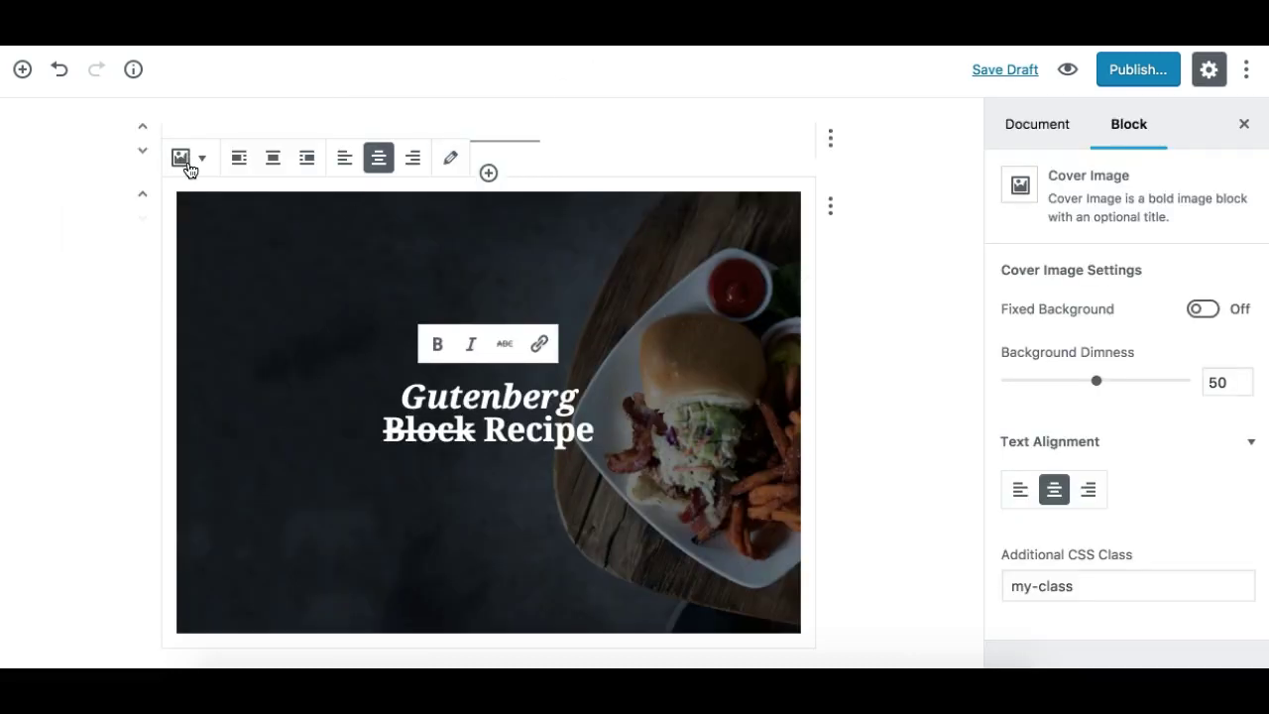
Transform the cover image block into a Heading block and check the formatting of the word "Block".
left_click(188, 164)
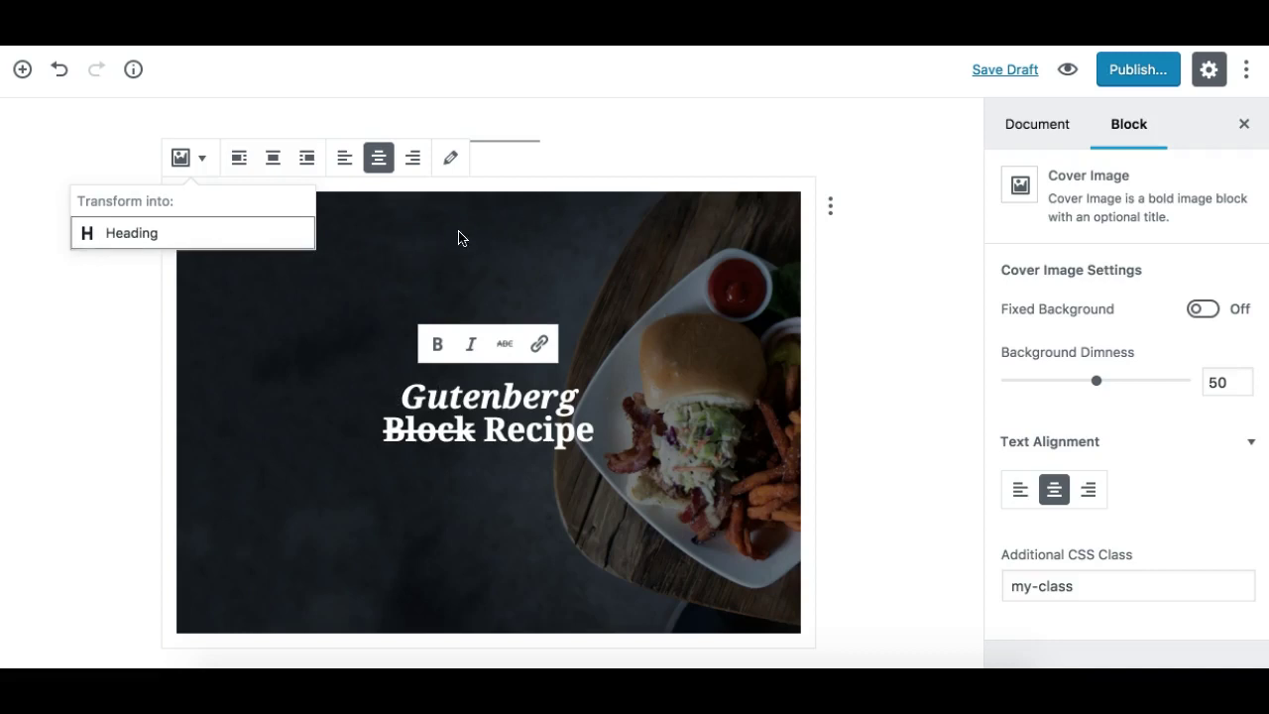
left_click(146, 236)
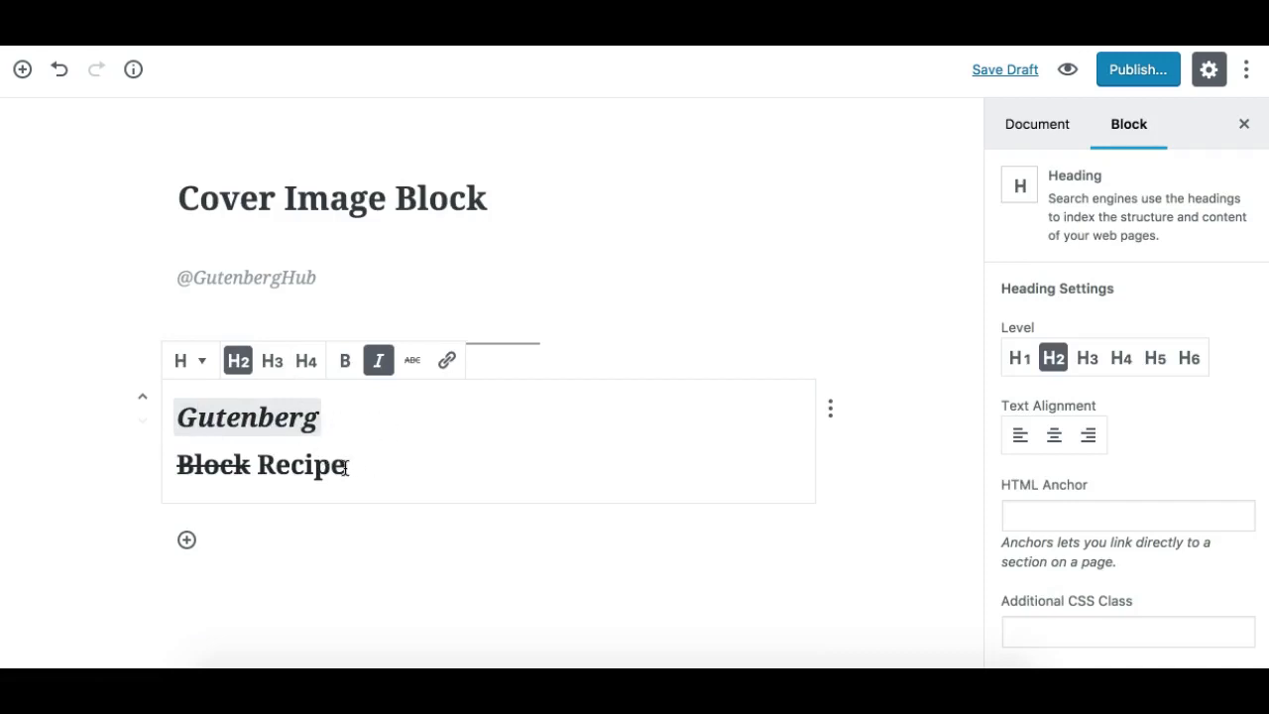
double_click(206, 470)
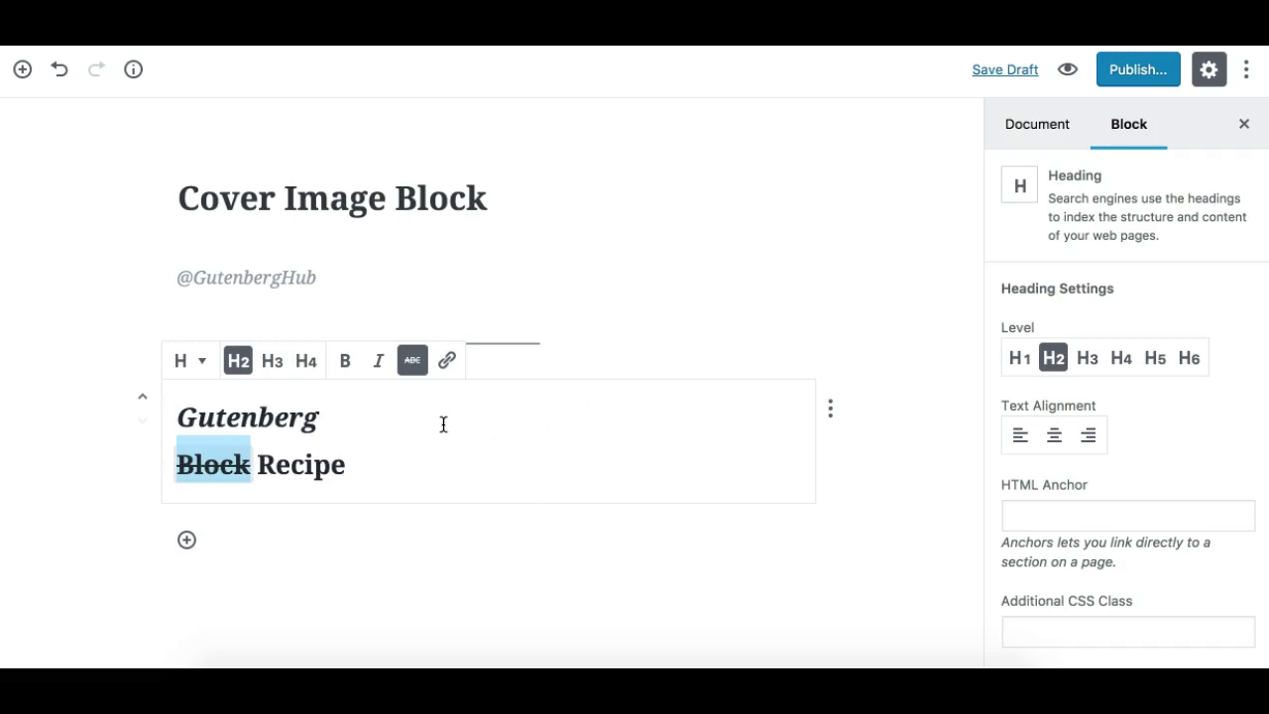
left_click(119, 462)
left_click(290, 456)
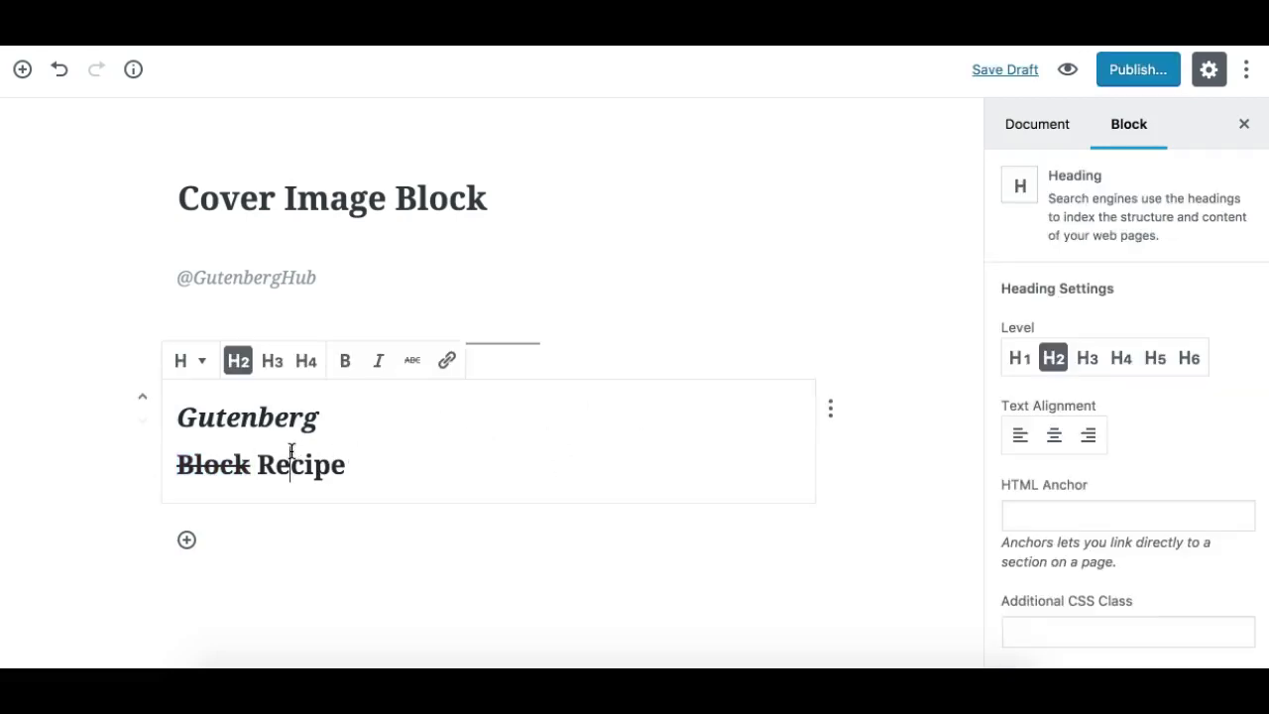
Transform the heading back into a Cover Image block and add the burger-and-fries plate photo from the media library.
left_click(187, 361)
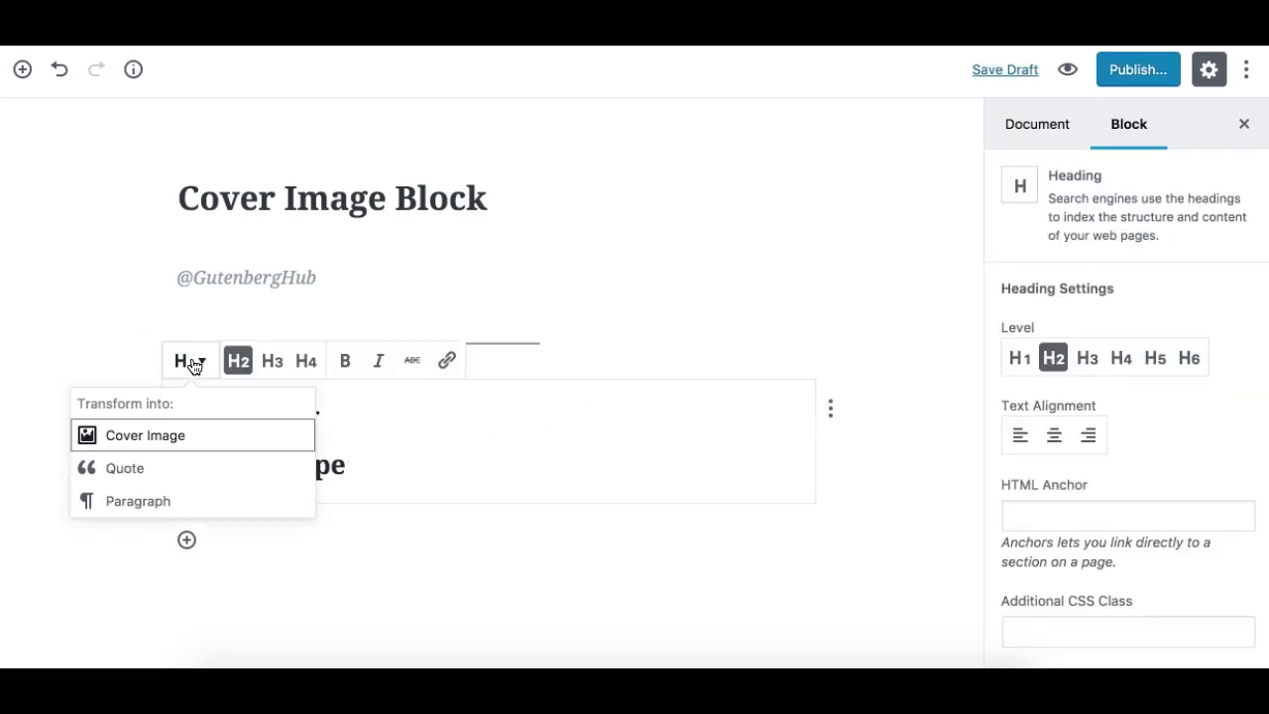
left_click(185, 447)
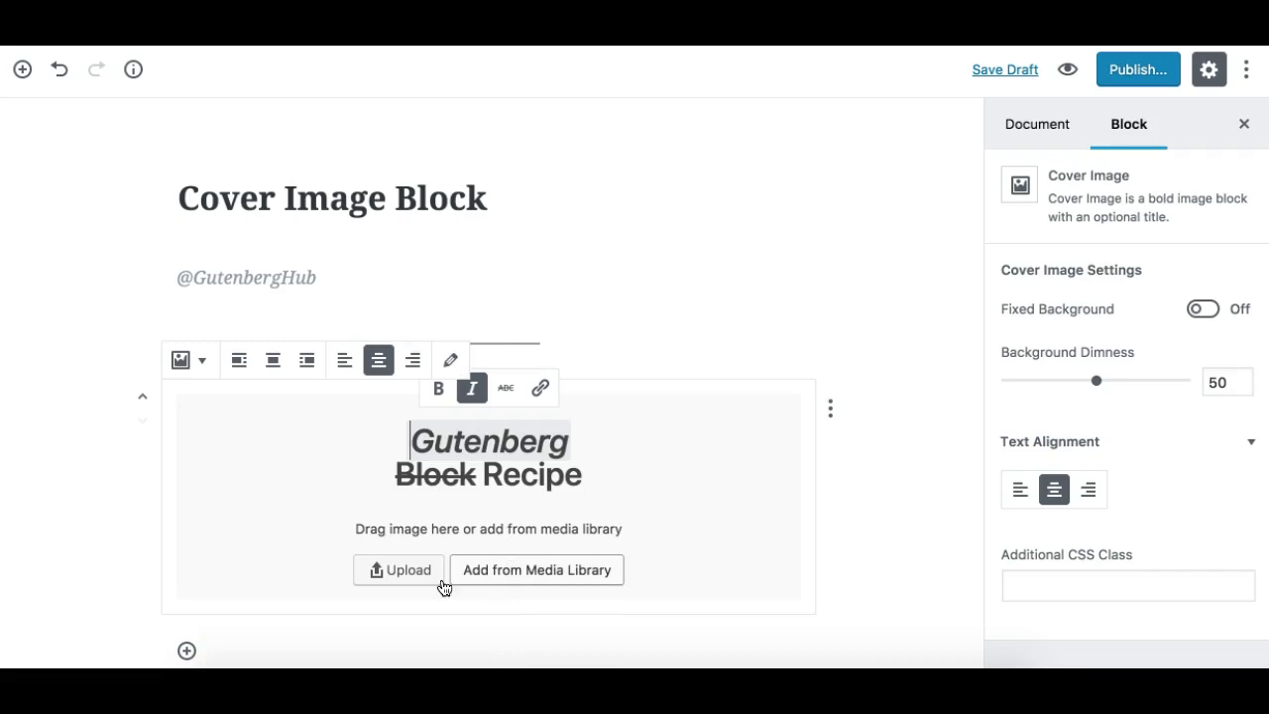
left_click(532, 574)
left_click(373, 401)
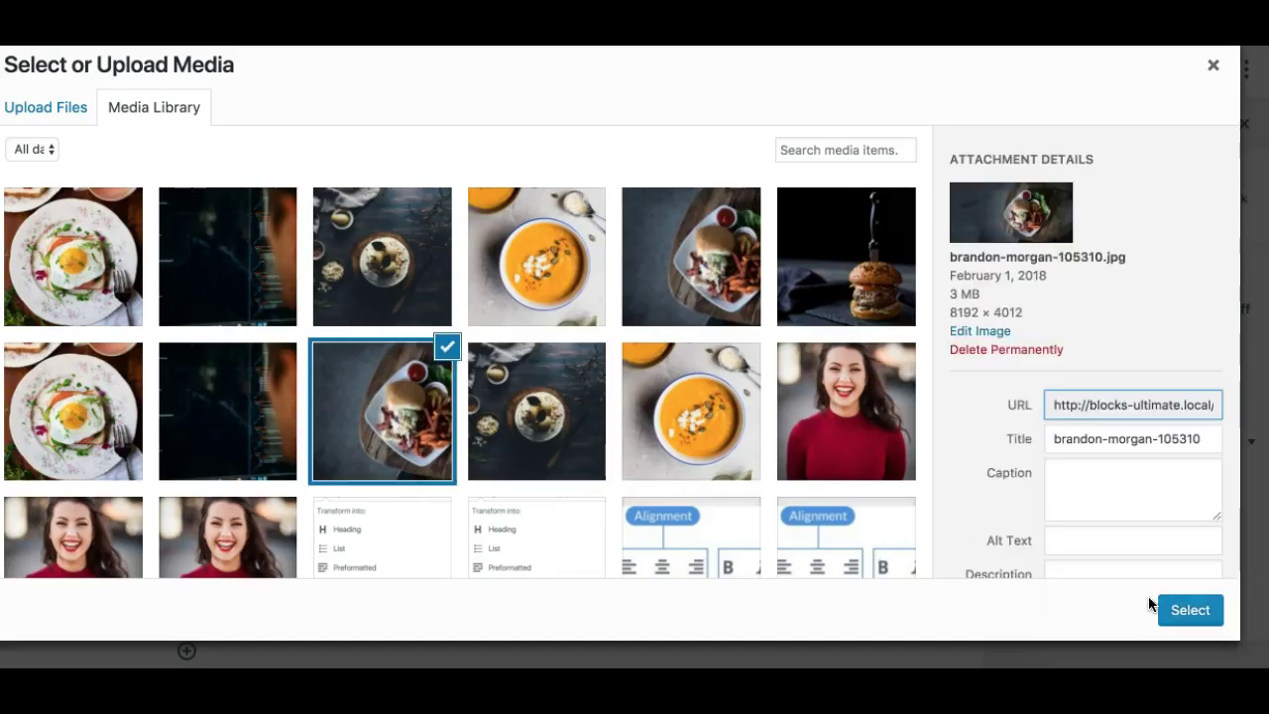
left_click(1190, 610)
scroll(580, 456, "down", 4)
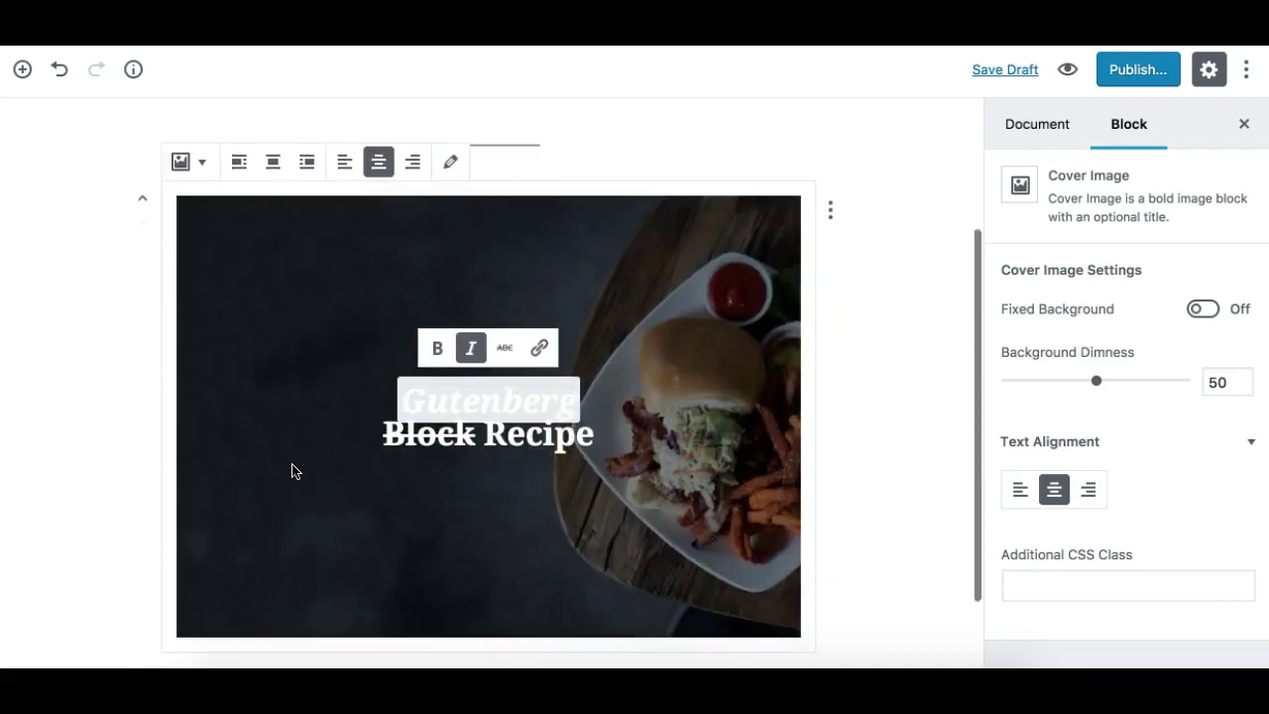